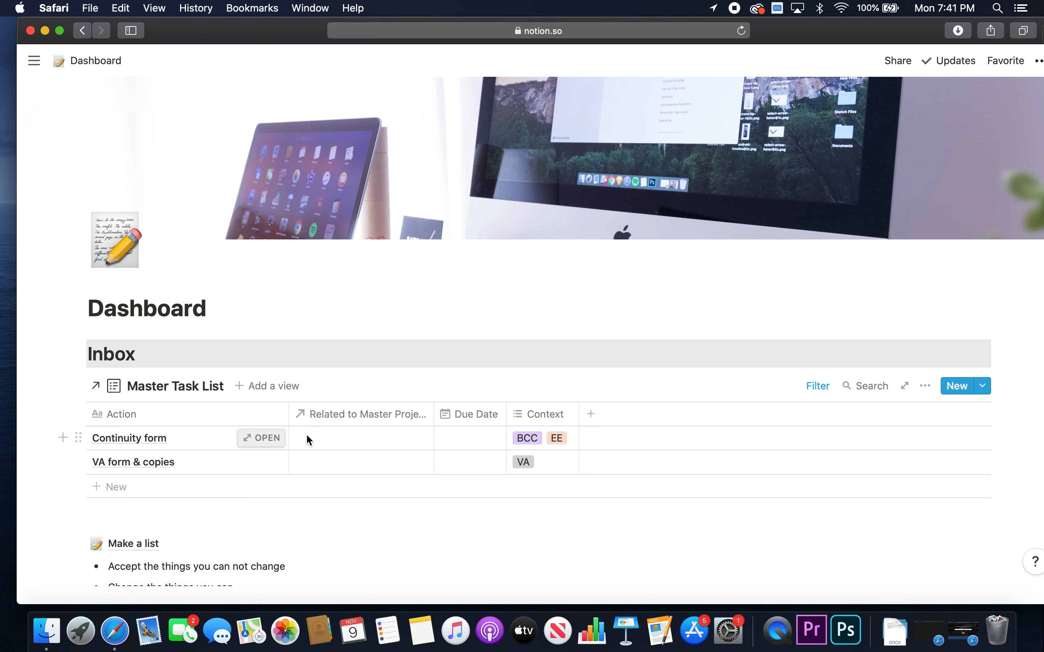
# Step: Relate the Continuity form task in the Inbox to the BCTV Campus Edge project
pyautogui.click(341, 439)
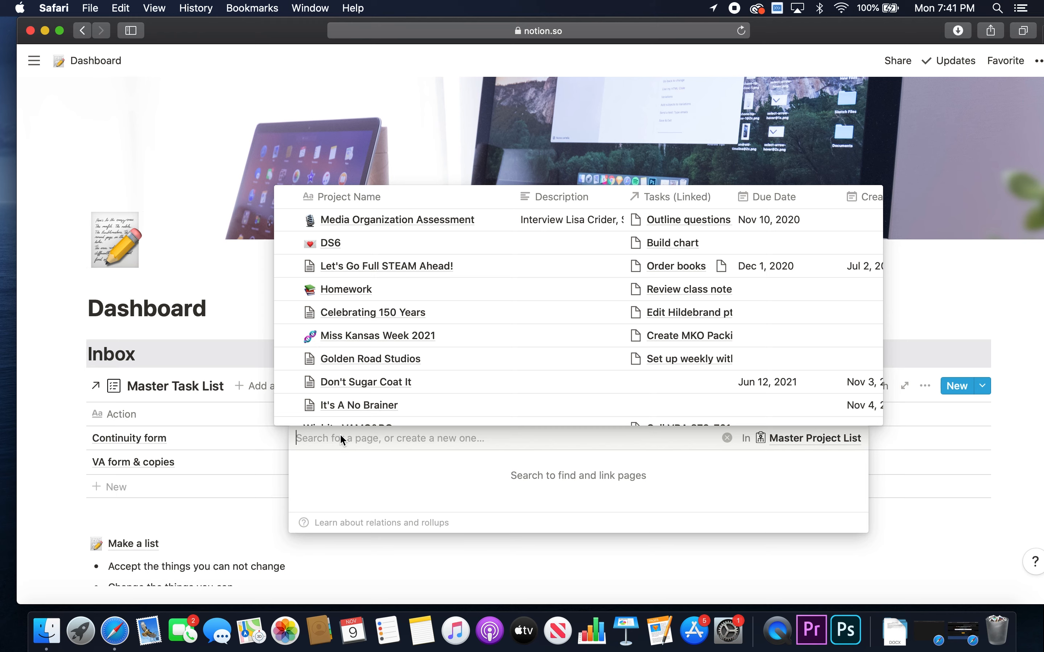
pyautogui.scroll(-2, 380, 375)
pyautogui.scroll(-5, 380, 374)
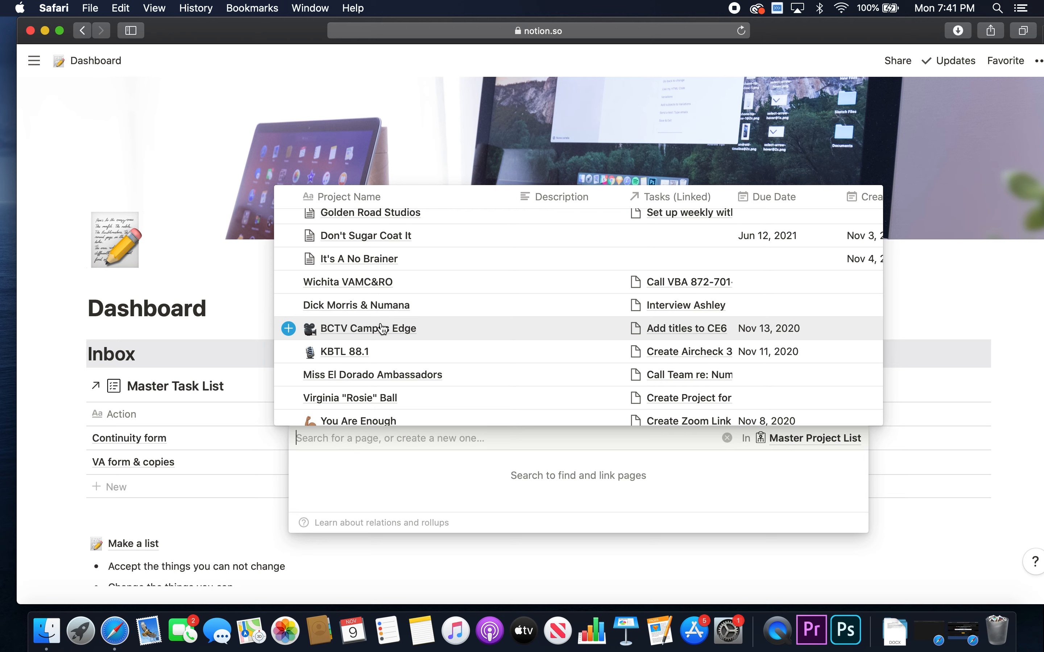
pyautogui.click(382, 328)
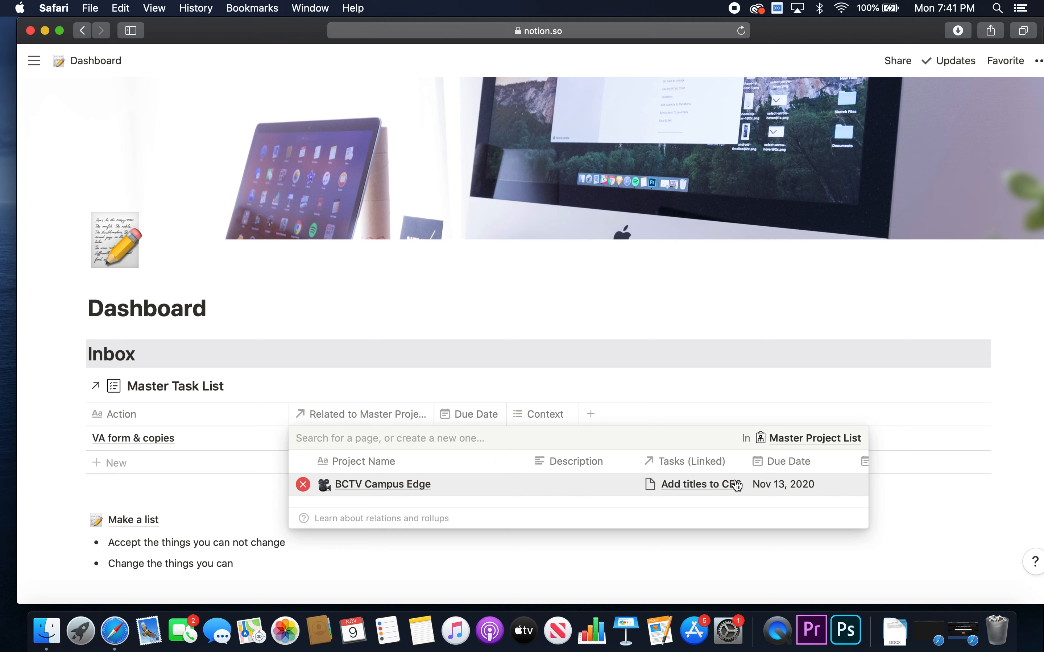
# Step: Through the BCTV Campus Edge project's linked tasks, set the Continuity form task's due date to Nov 12, 2020, and return to the dashboard
pyautogui.click(418, 485)
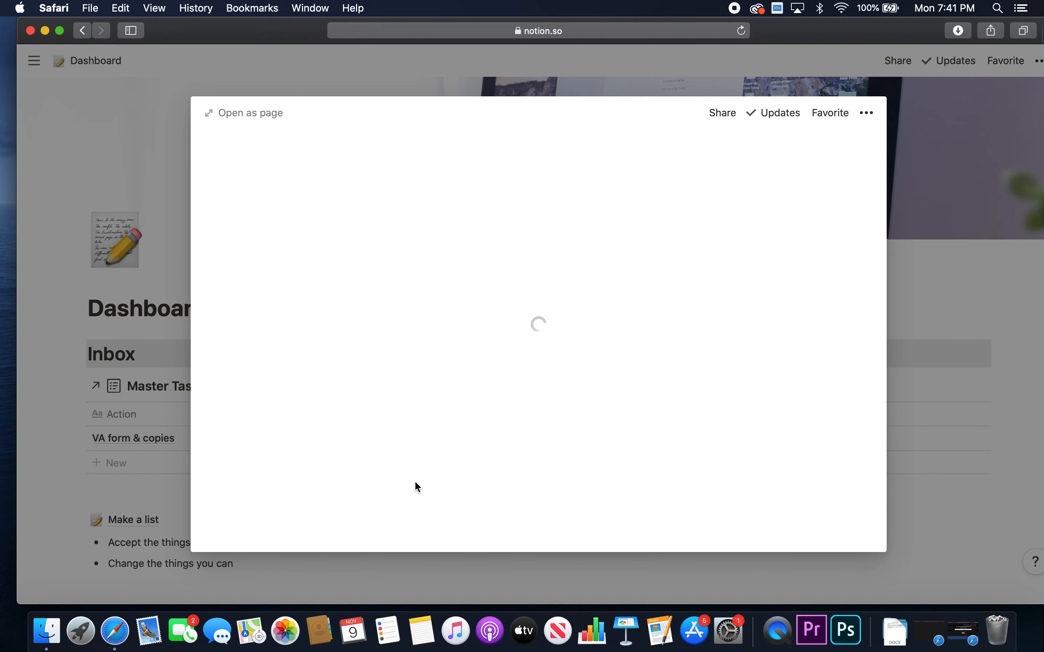
pyautogui.scroll(-3, 551, 447)
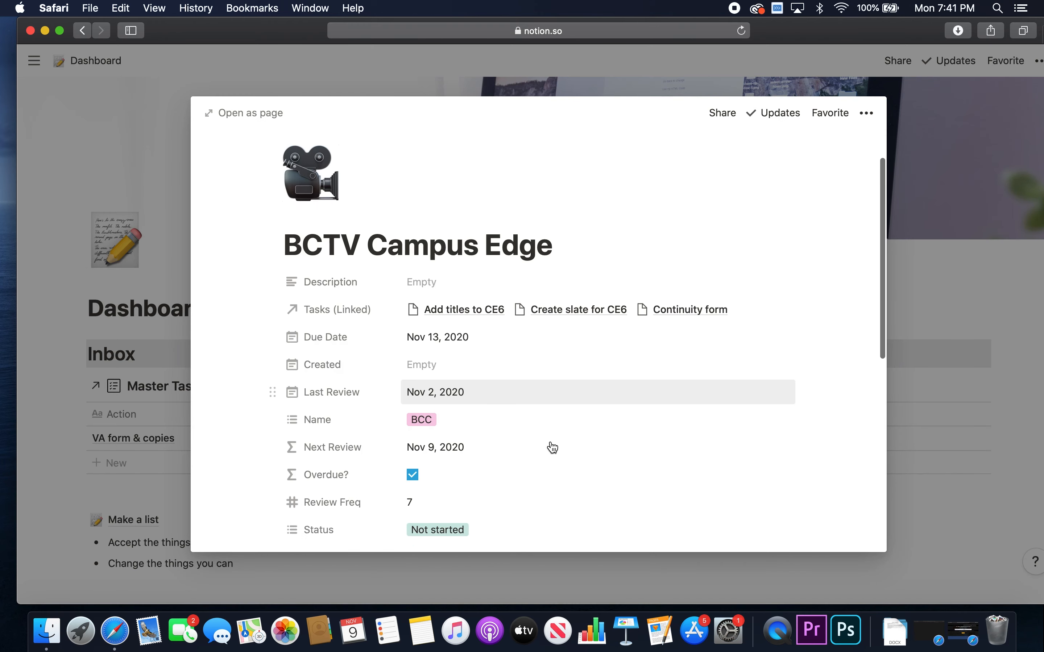
pyautogui.scroll(-2, 551, 448)
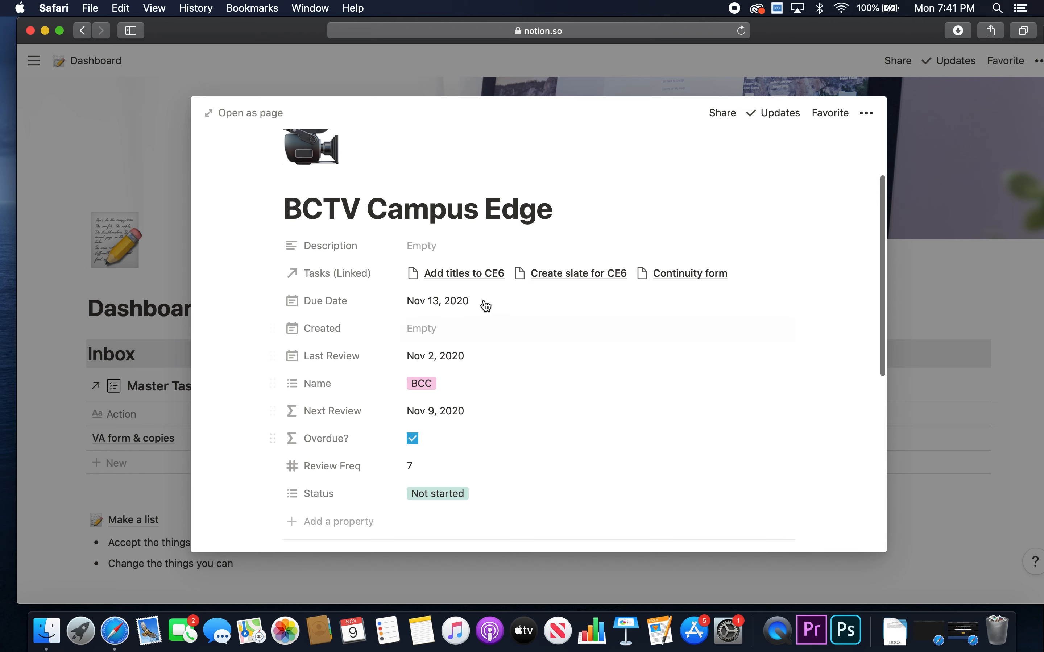
pyautogui.click(472, 280)
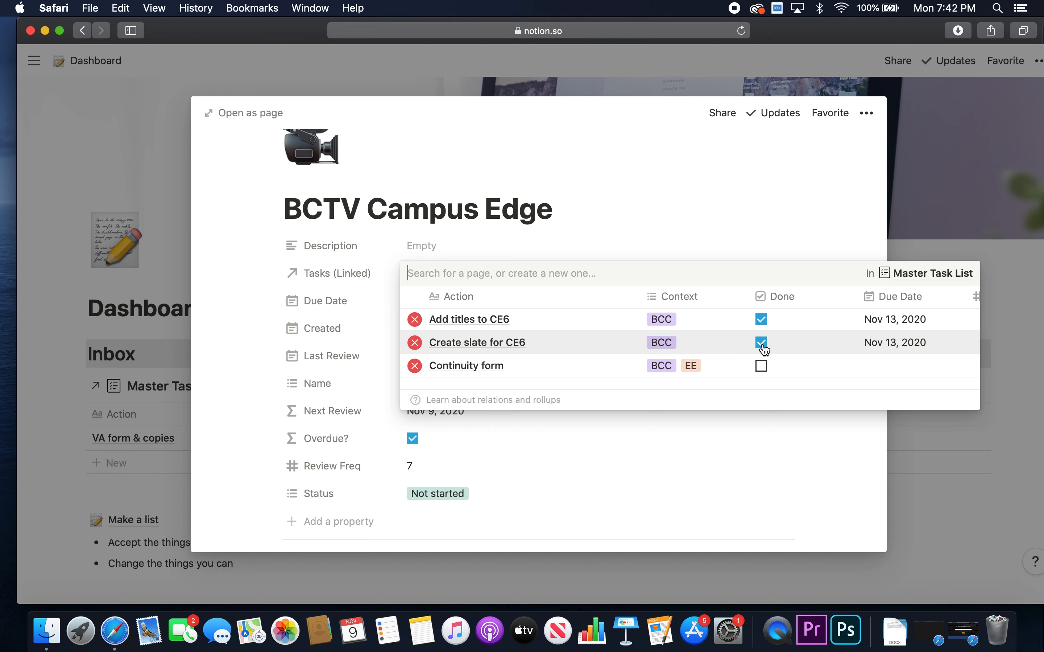
pyautogui.click(887, 370)
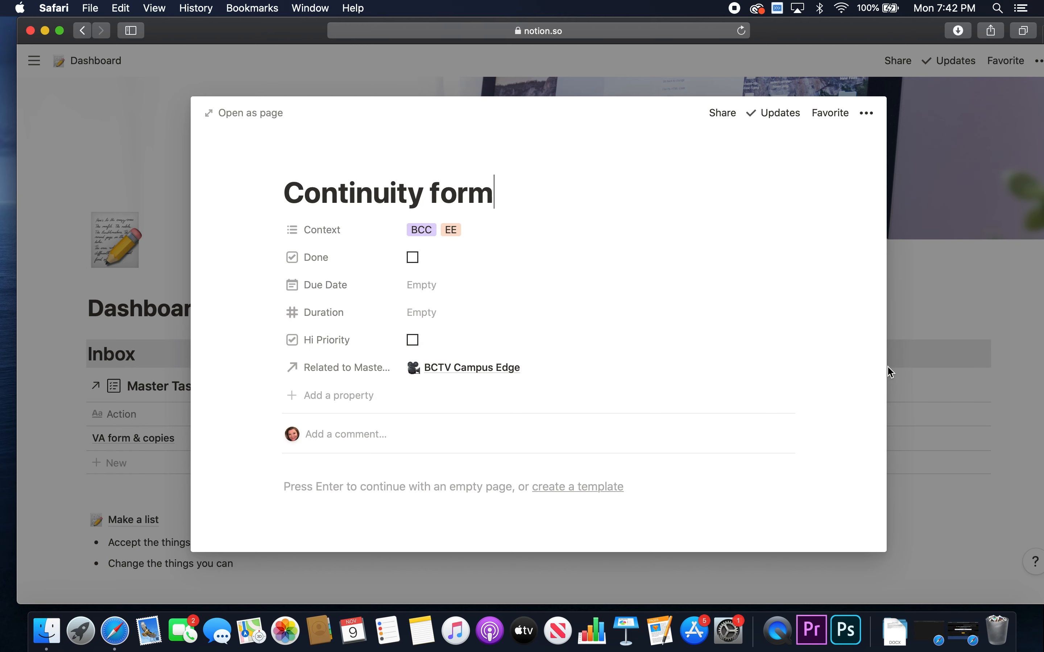
pyautogui.click(434, 290)
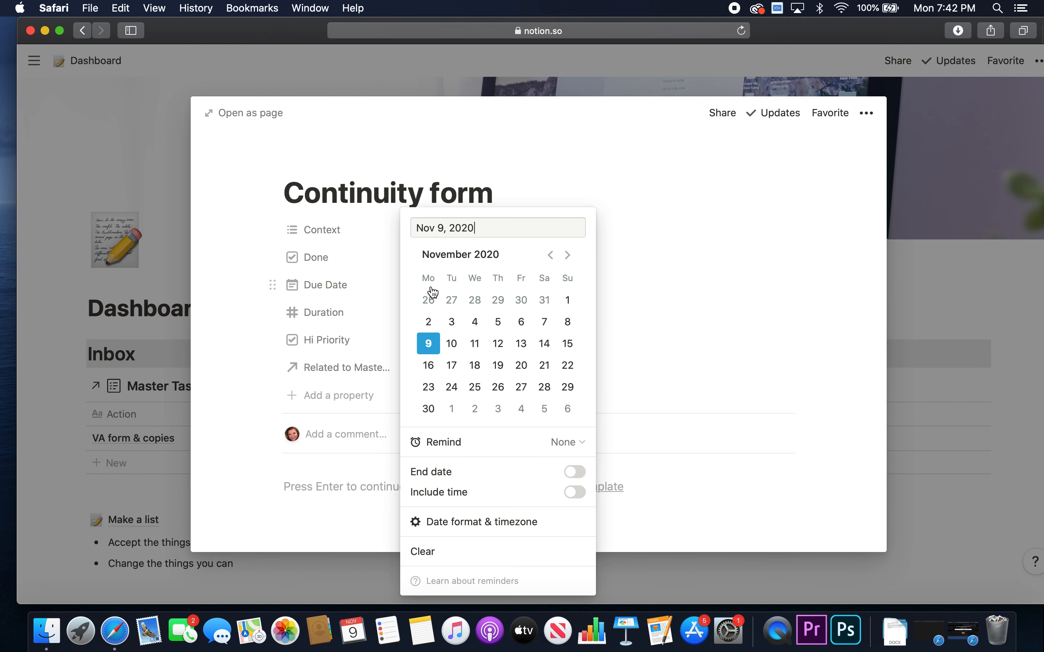
pyautogui.click(499, 345)
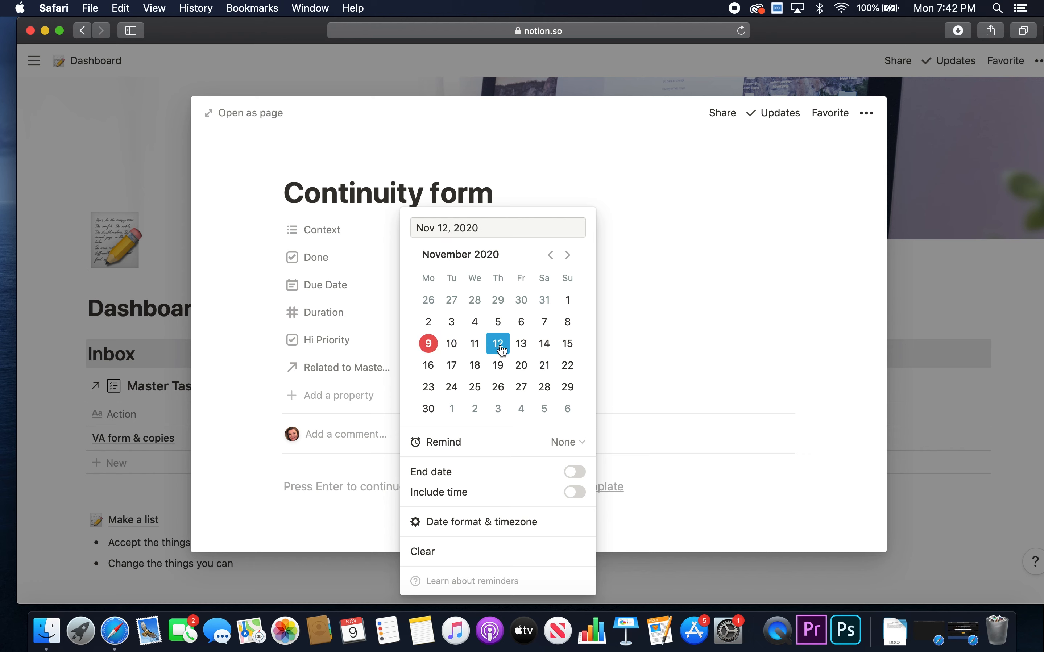
pyautogui.click(647, 395)
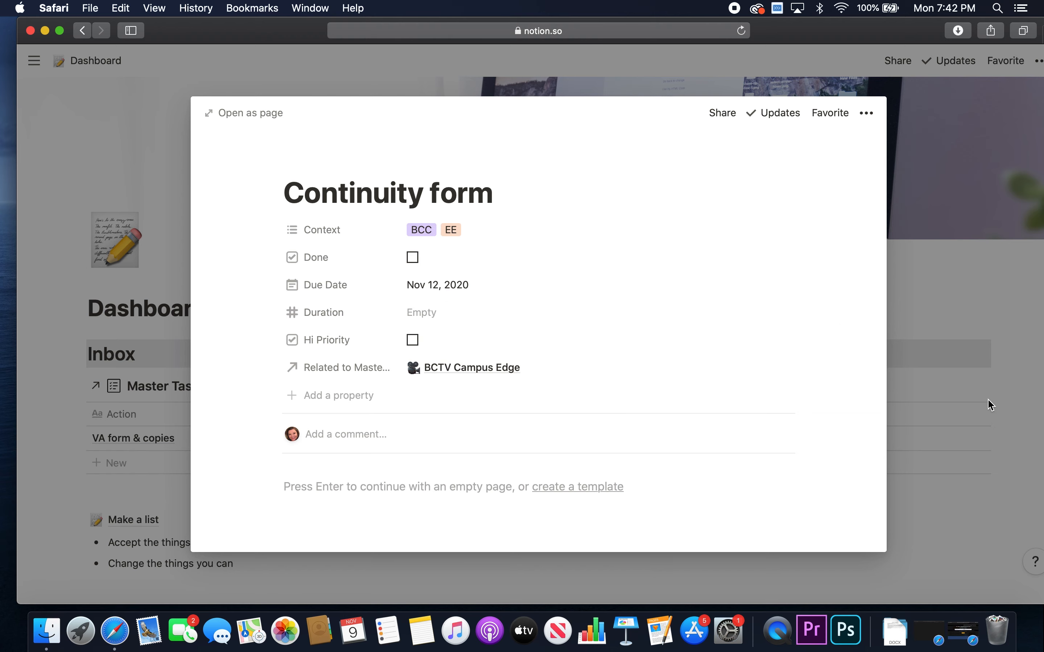
pyautogui.click(954, 433)
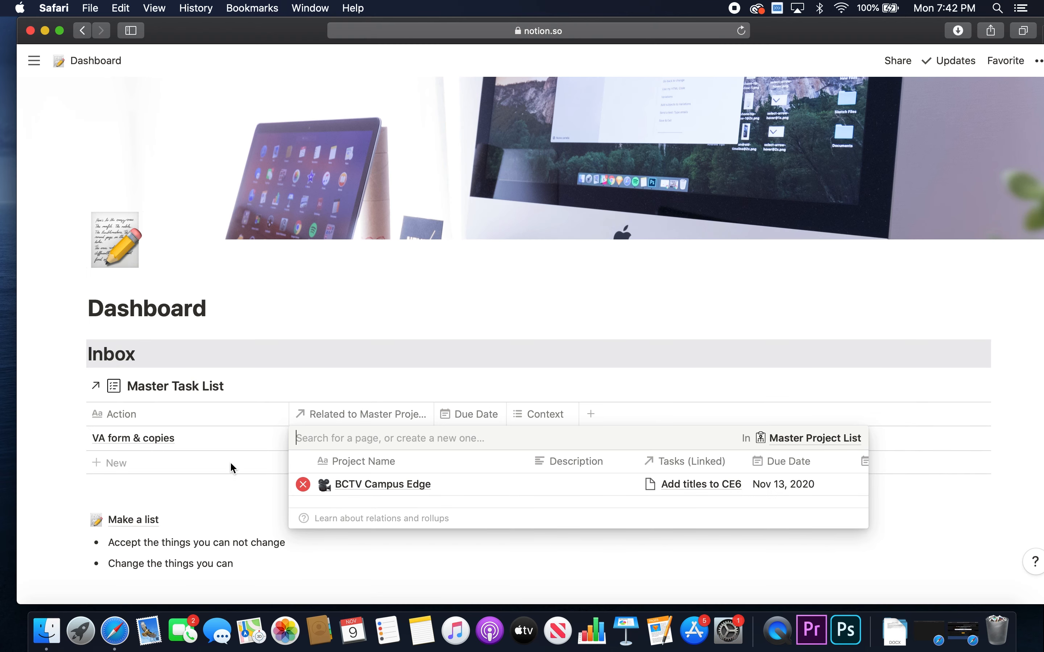
pyautogui.click(222, 476)
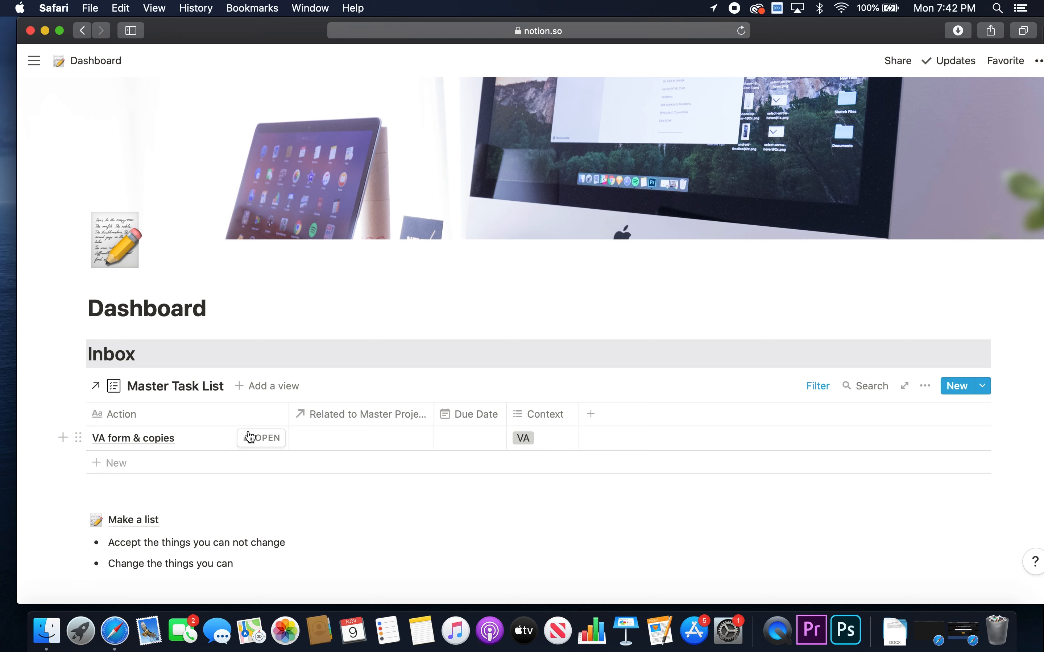
# Step: Relate the VA form & copies task in the Inbox to the Wichita VAMC&RO project
pyautogui.click(347, 438)
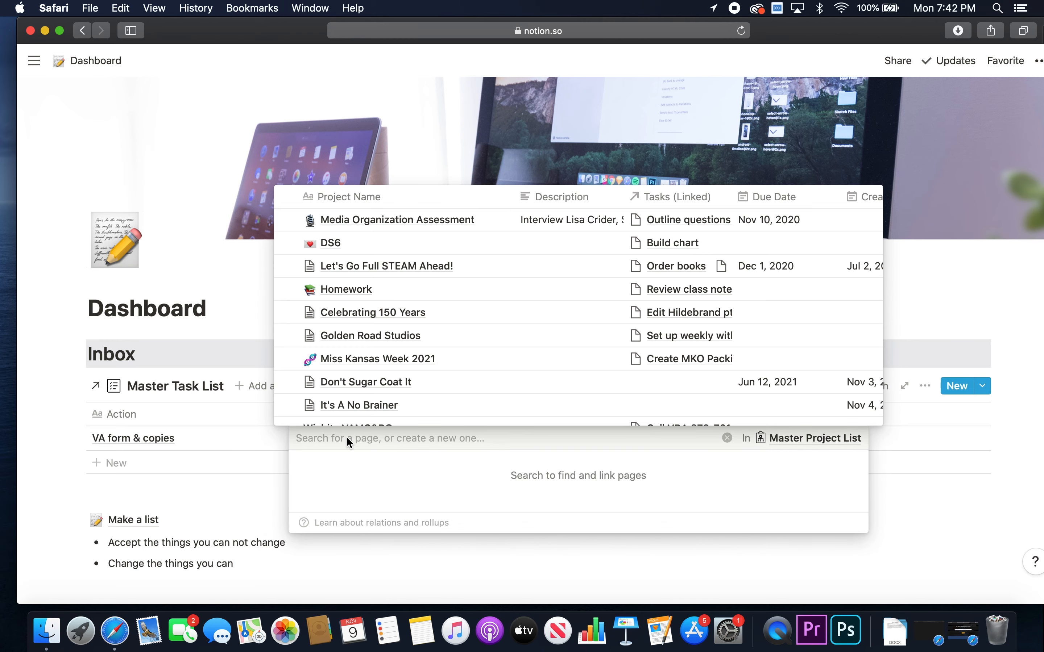
pyautogui.scroll(-4, 395, 359)
pyautogui.scroll(-2, 397, 361)
pyautogui.scroll(4, 396, 361)
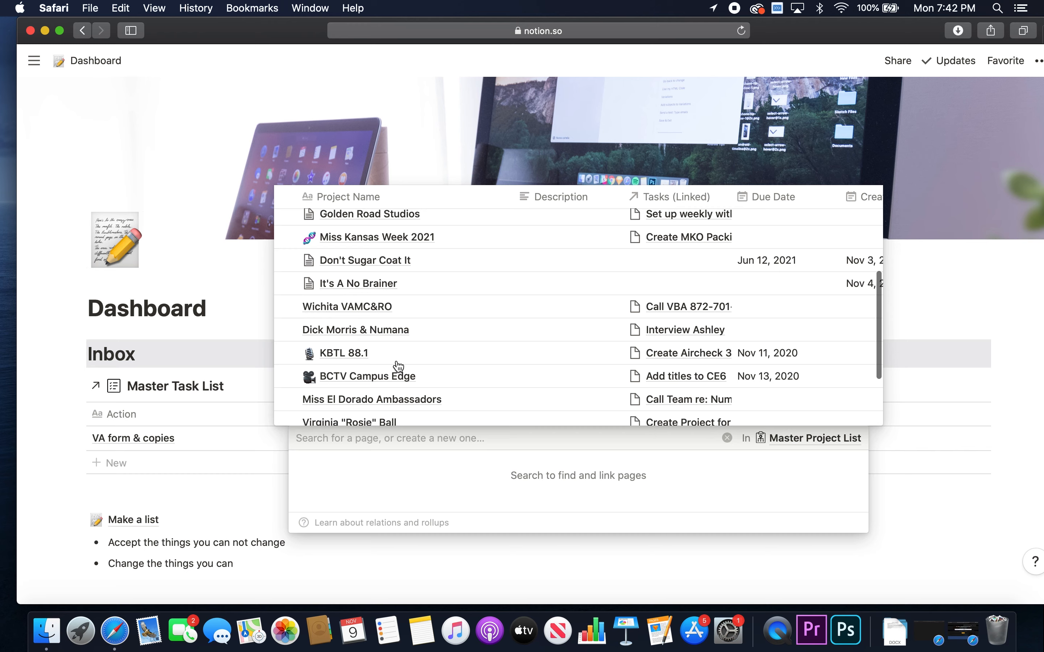
pyautogui.click(388, 307)
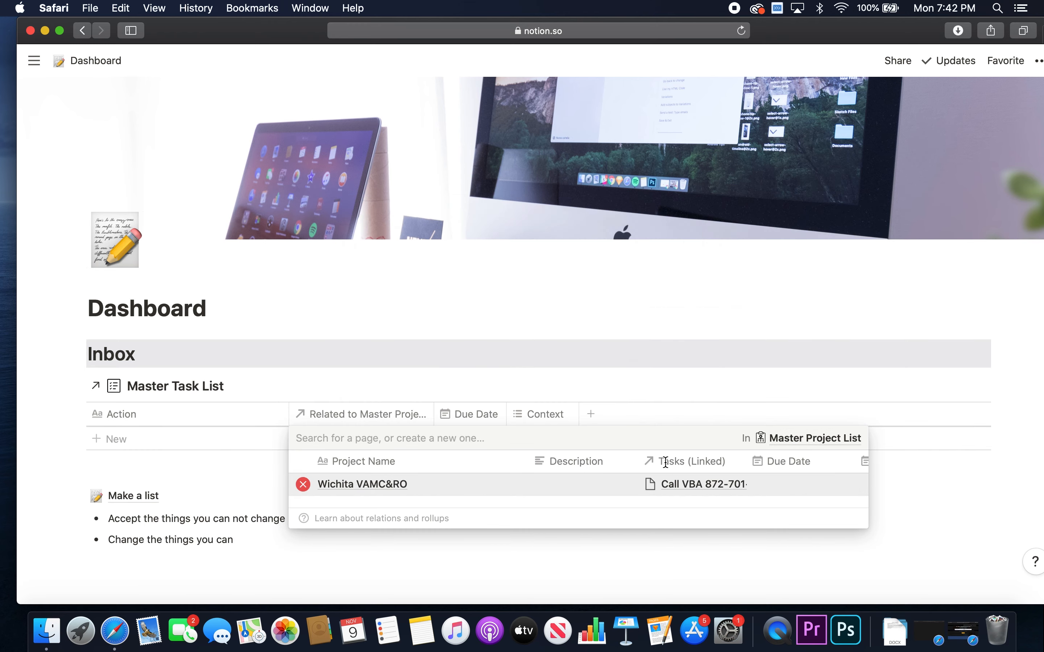
# Step: Open the Wichita VAMC&RO project and set its due date to Nov 10, 2020
pyautogui.click(782, 487)
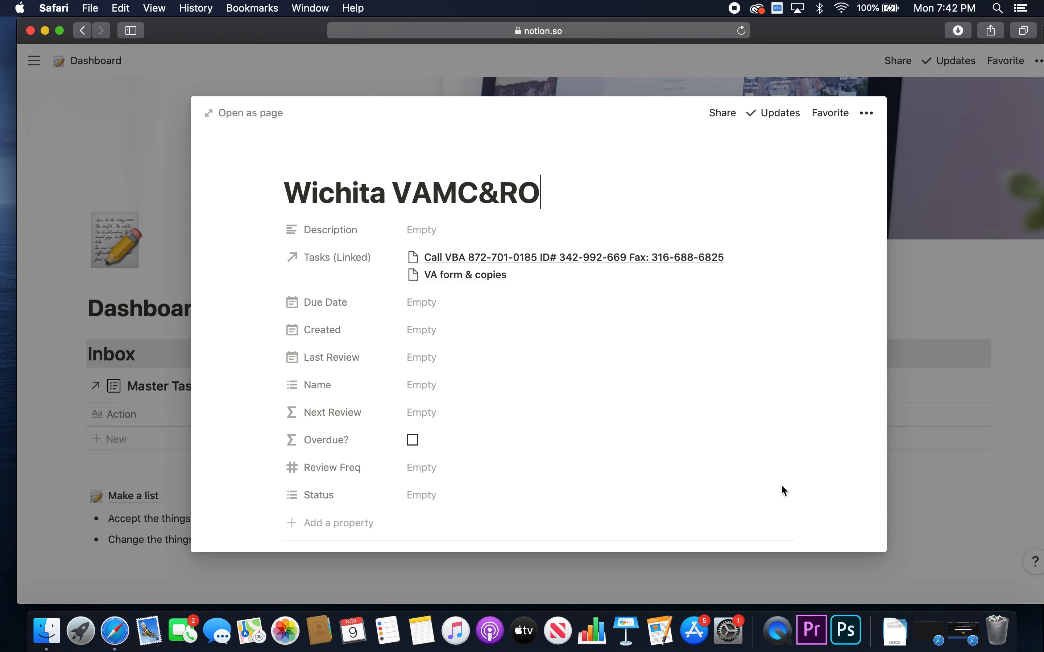
pyautogui.click(443, 310)
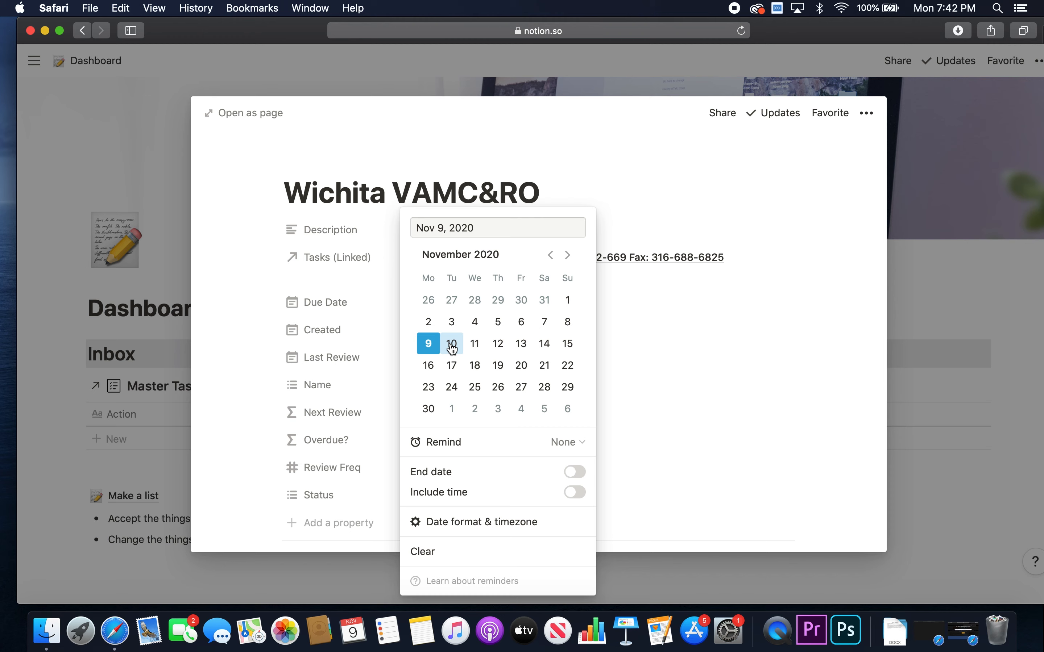
pyautogui.click(452, 348)
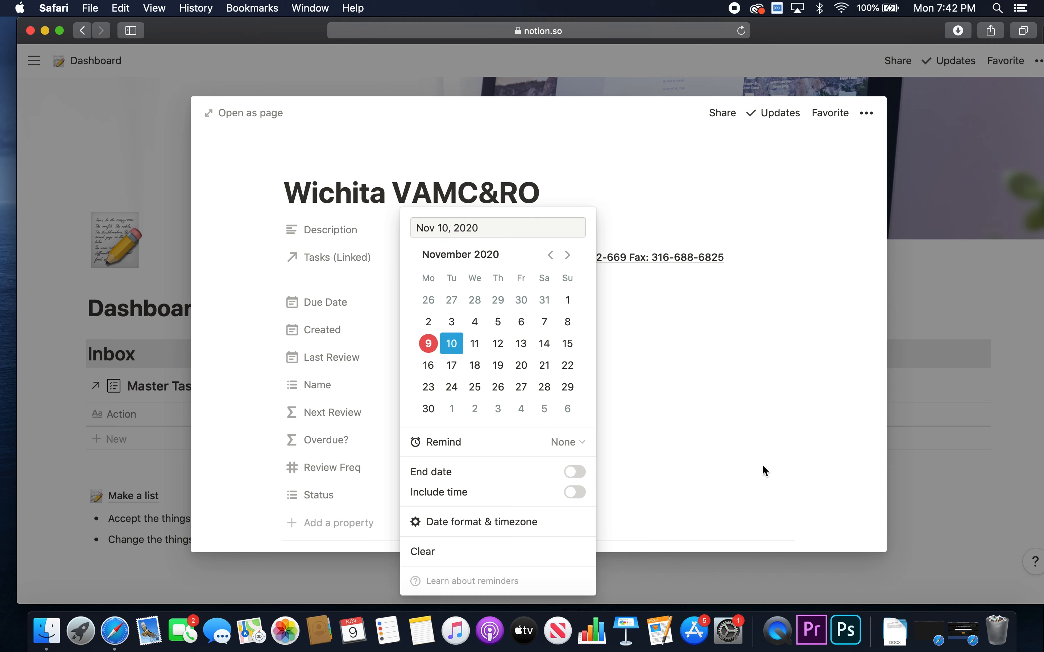
pyautogui.click(685, 478)
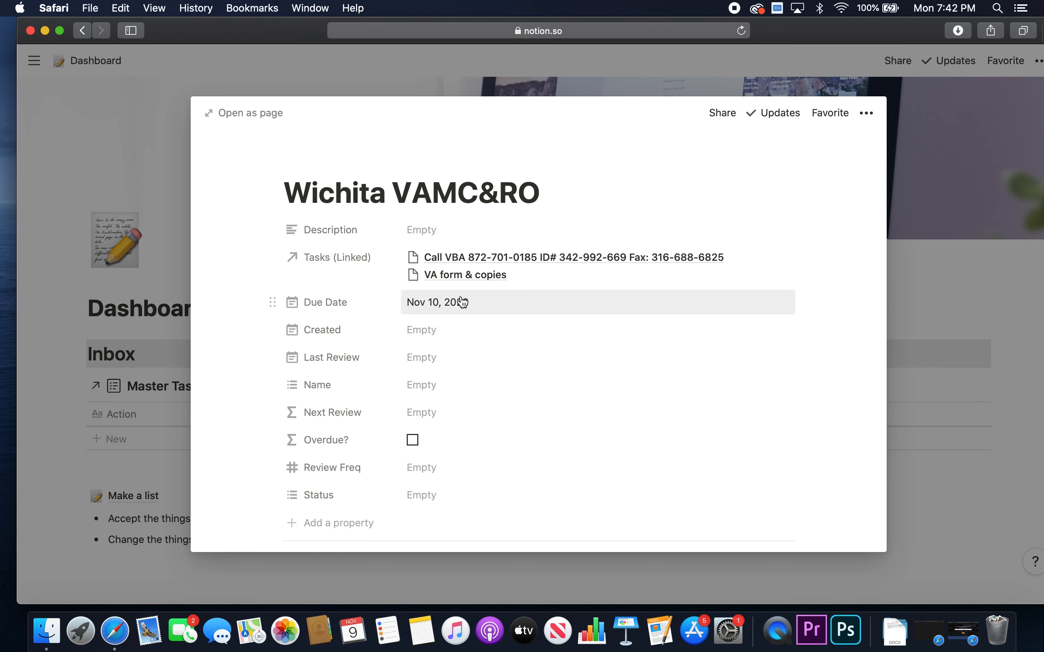
# Step: Open the VA form & copies task from the project's linked tasks, mark it Hi Priority, and return to the dashboard
pyautogui.click(462, 278)
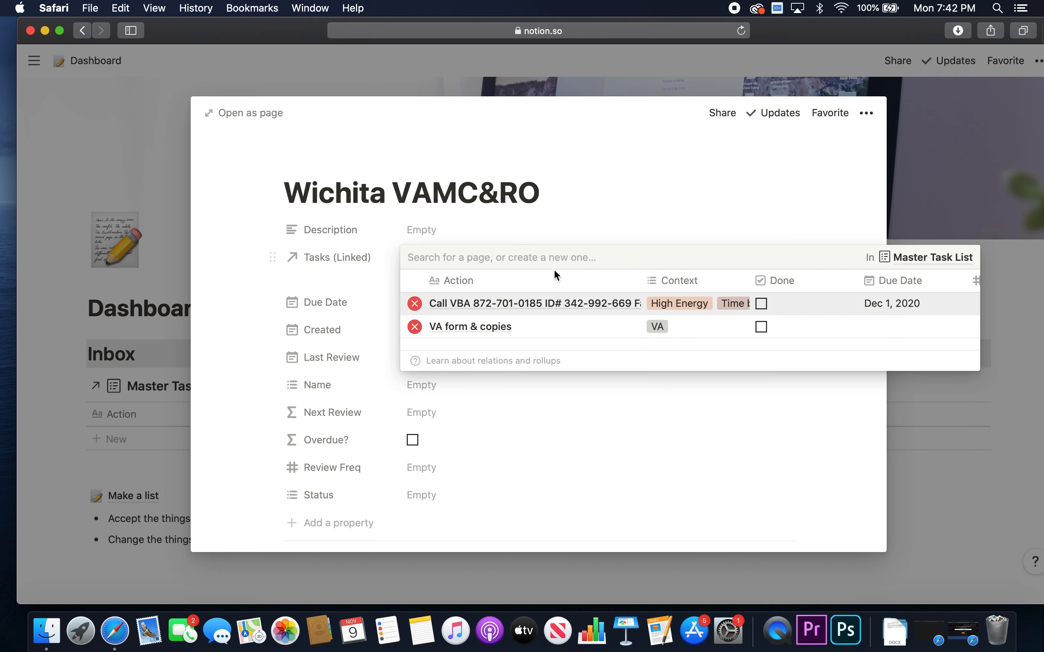
pyautogui.click(500, 326)
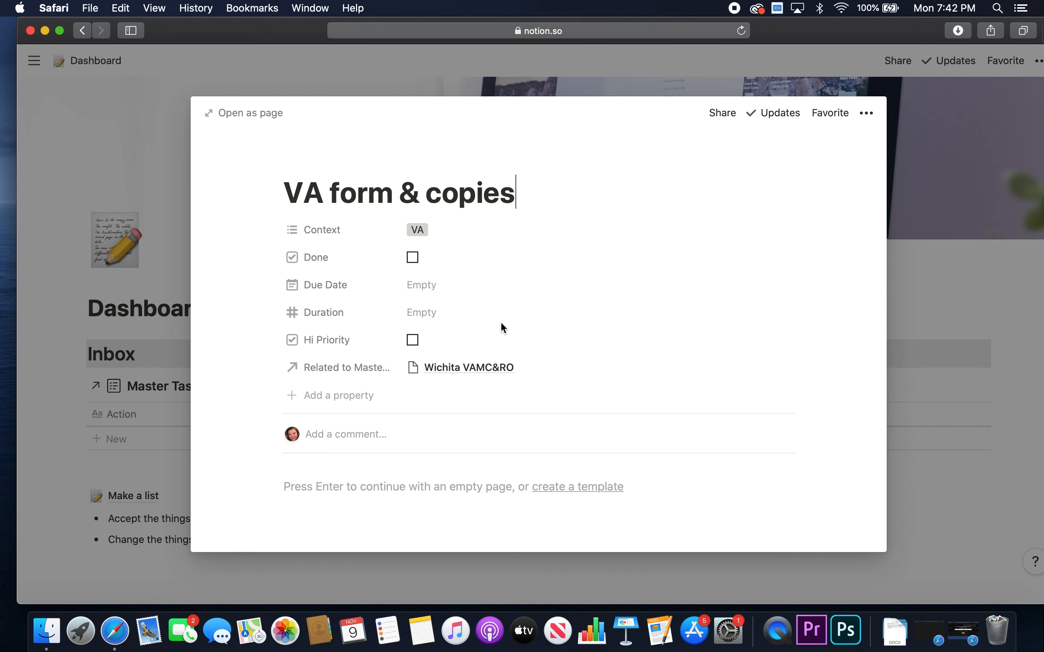
pyautogui.click(413, 340)
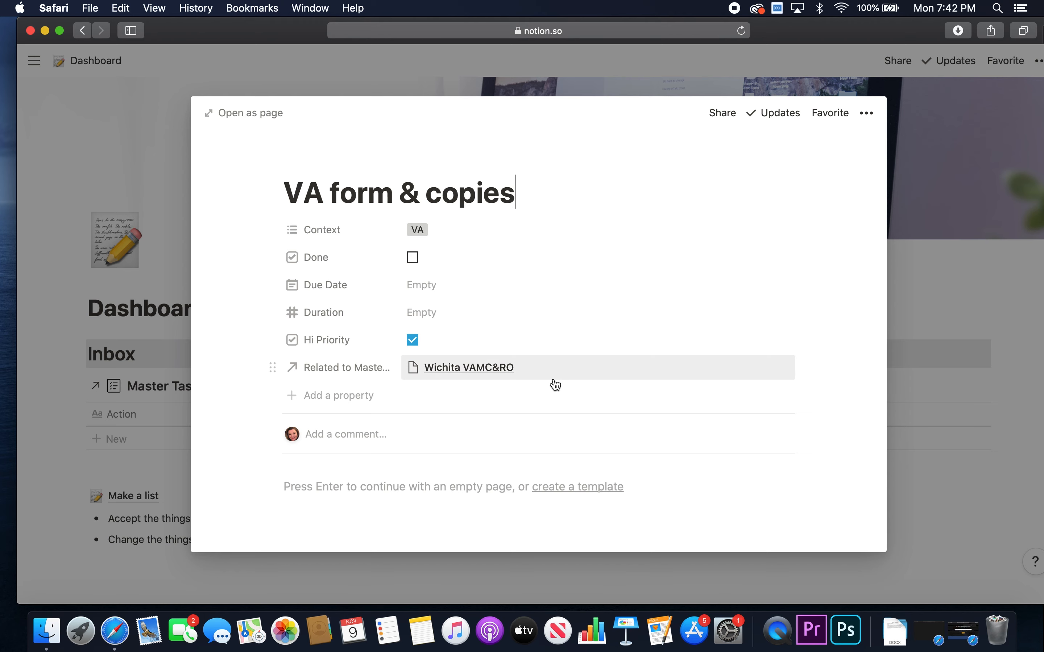
pyautogui.click(964, 509)
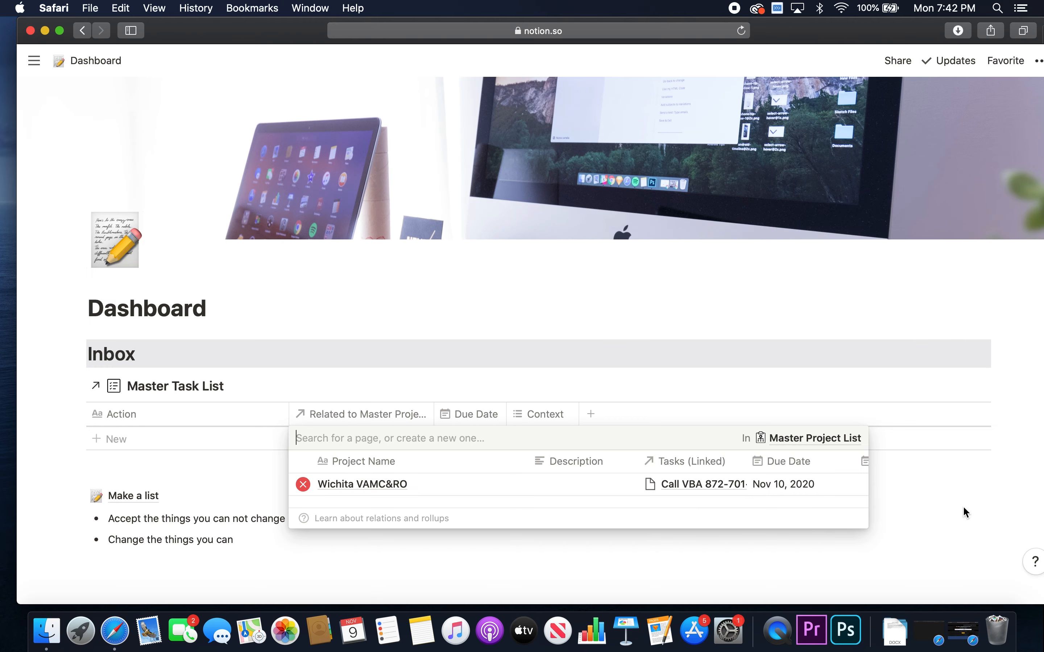
pyautogui.click(778, 280)
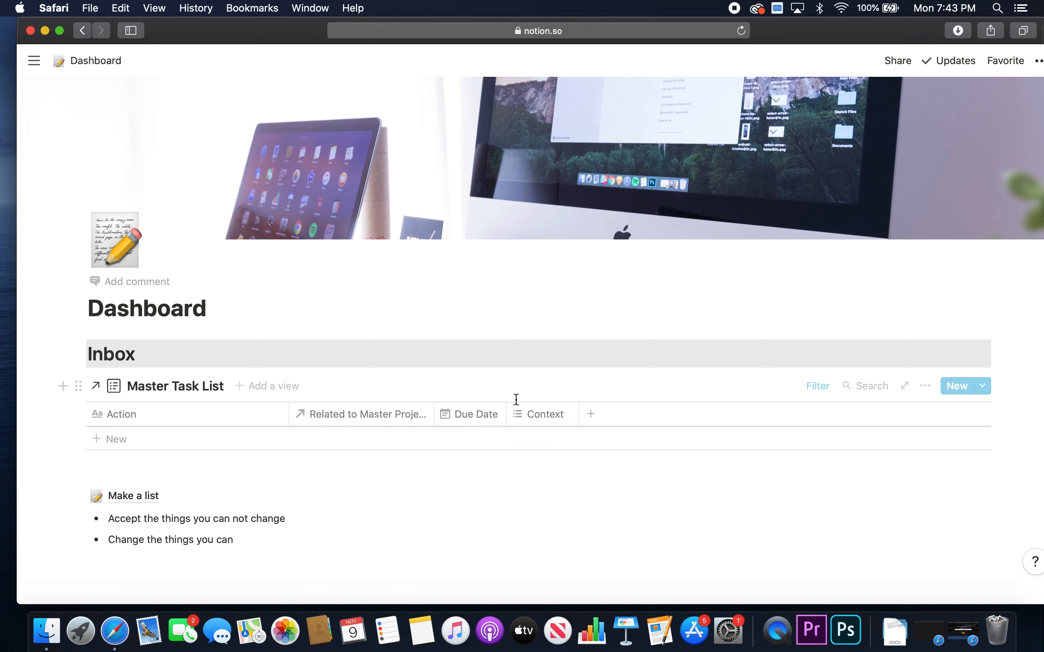
# Step: In the Monday entry of Daily Habits & Tracker, check 7+ hrs Sleep, Meditate & Pray, Headache and Shocks
pyautogui.scroll(-5, 395, 482)
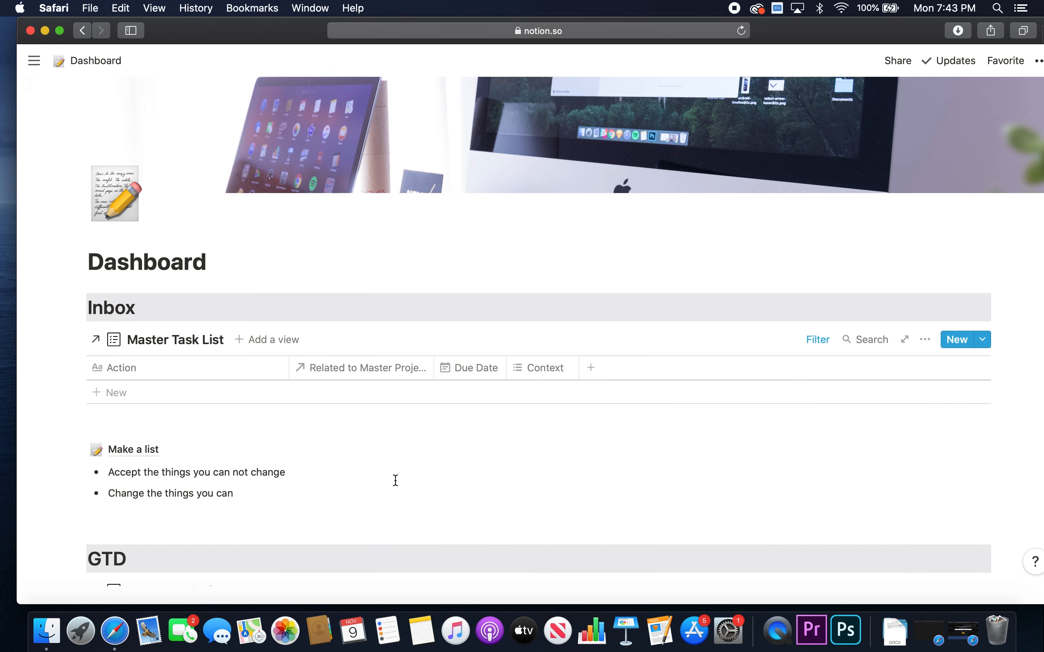
pyautogui.scroll(-2, 395, 480)
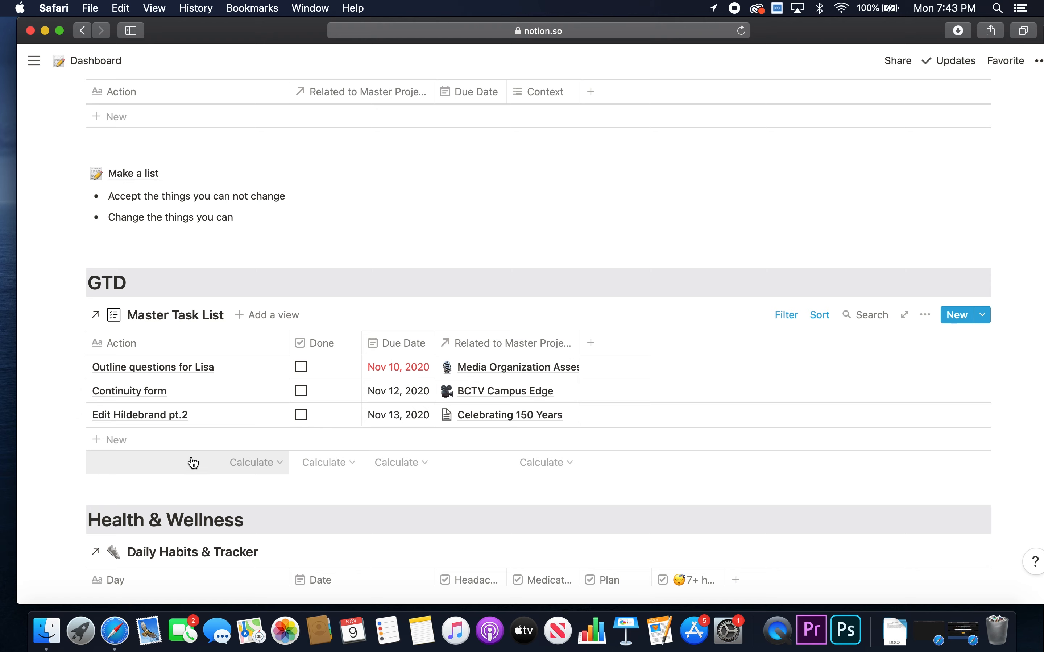
pyautogui.scroll(-10, 63, 486)
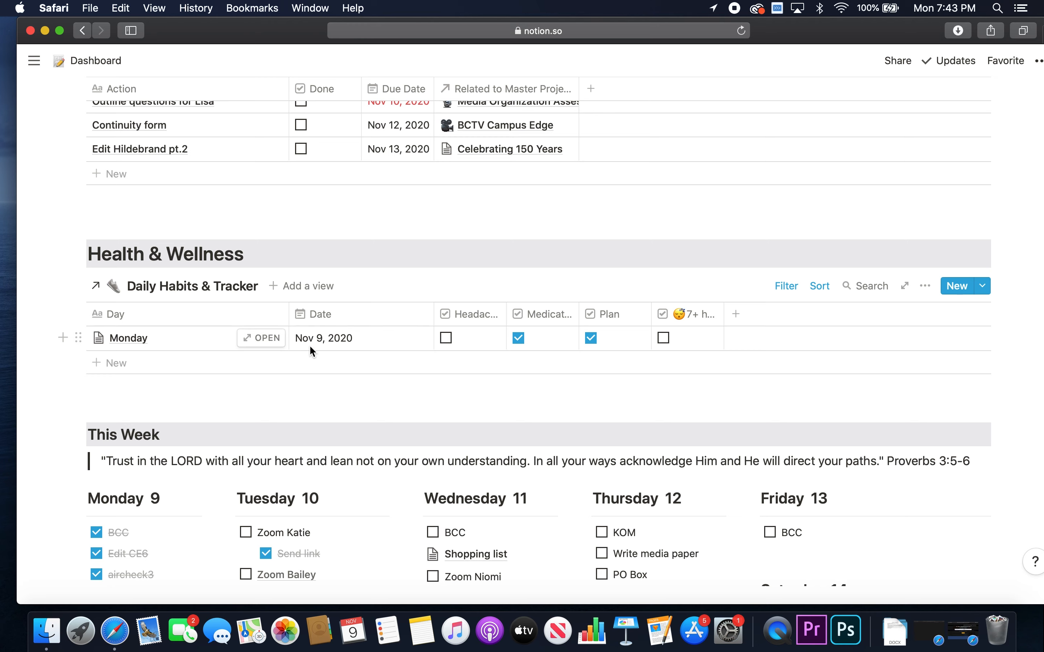
pyautogui.click(261, 338)
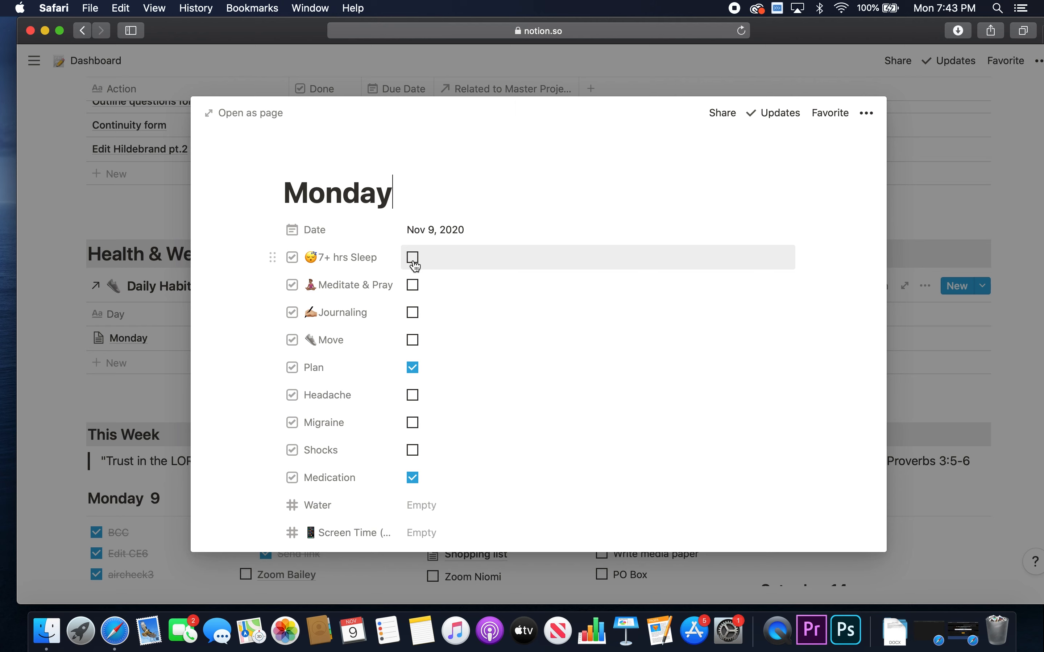
pyautogui.click(413, 259)
pyautogui.click(414, 286)
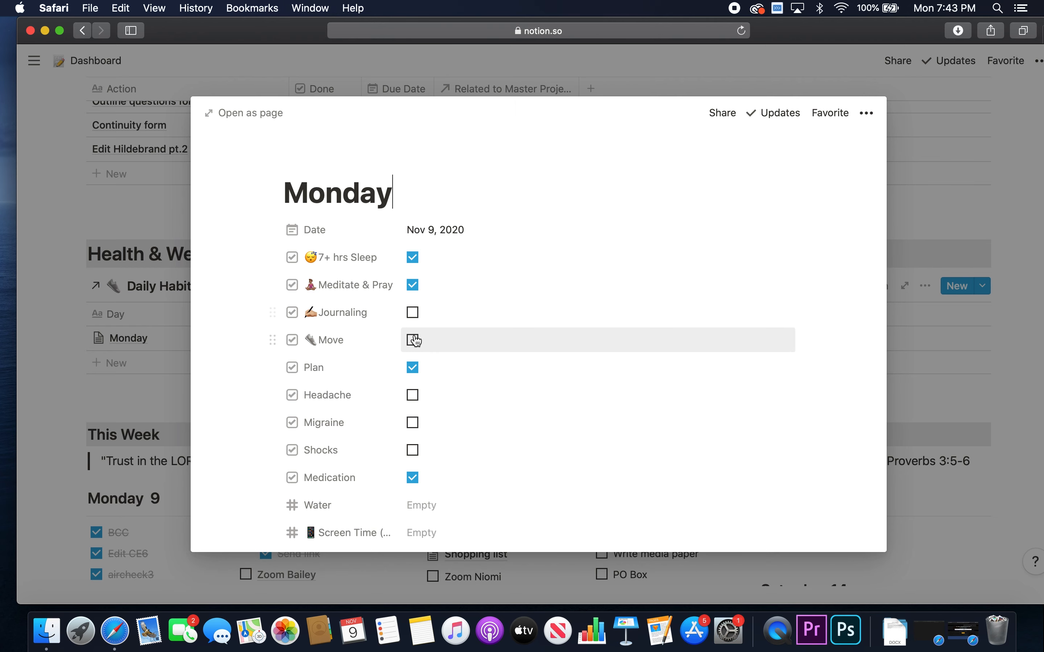
pyautogui.scroll(-3, 410, 366)
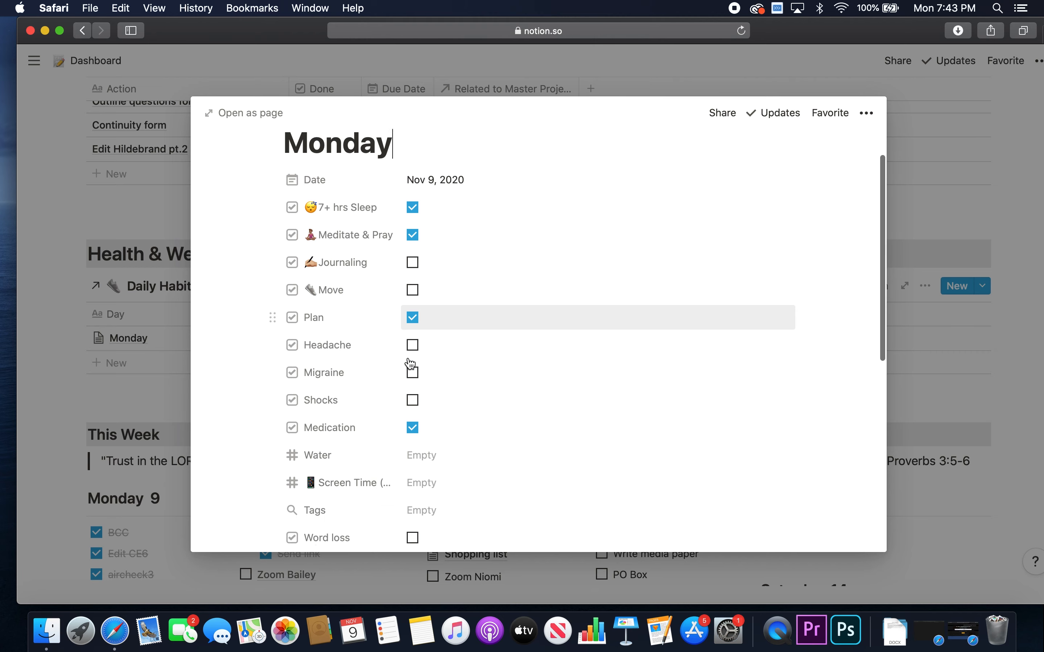
pyautogui.click(414, 322)
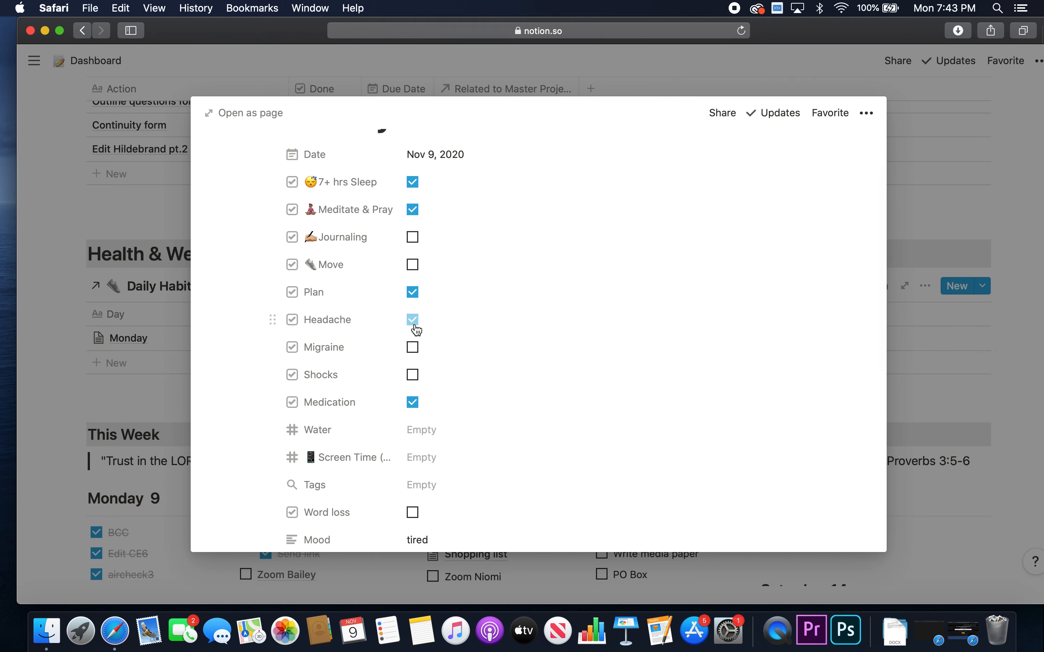
pyautogui.click(413, 375)
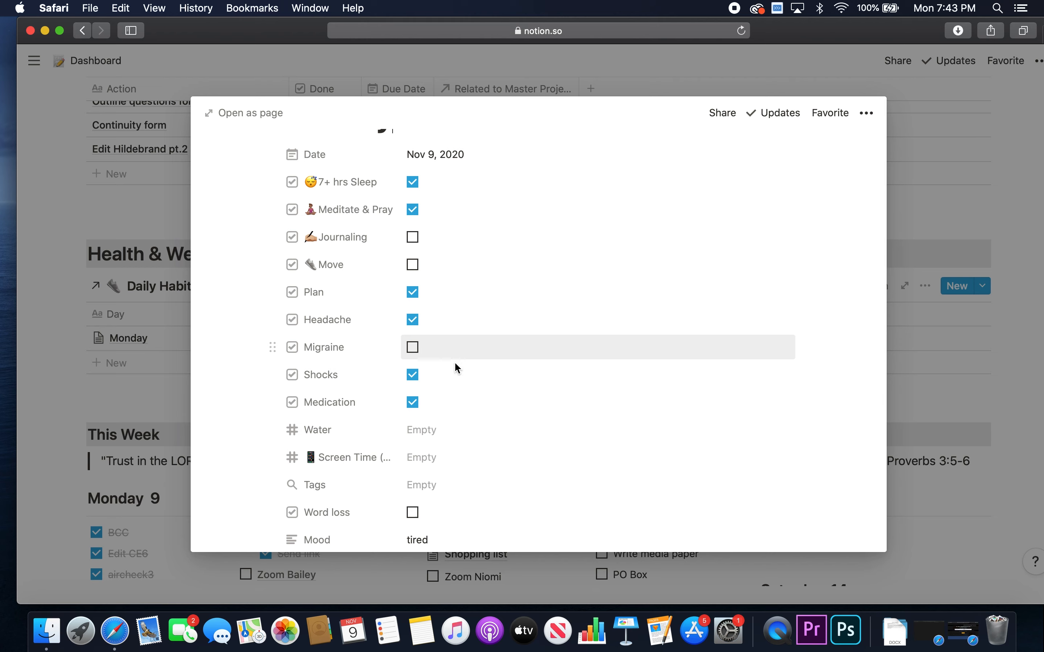
# Step: Set the Water value of the Monday habit entry to 7
pyautogui.scroll(-3, 454, 377)
pyautogui.click(425, 362)
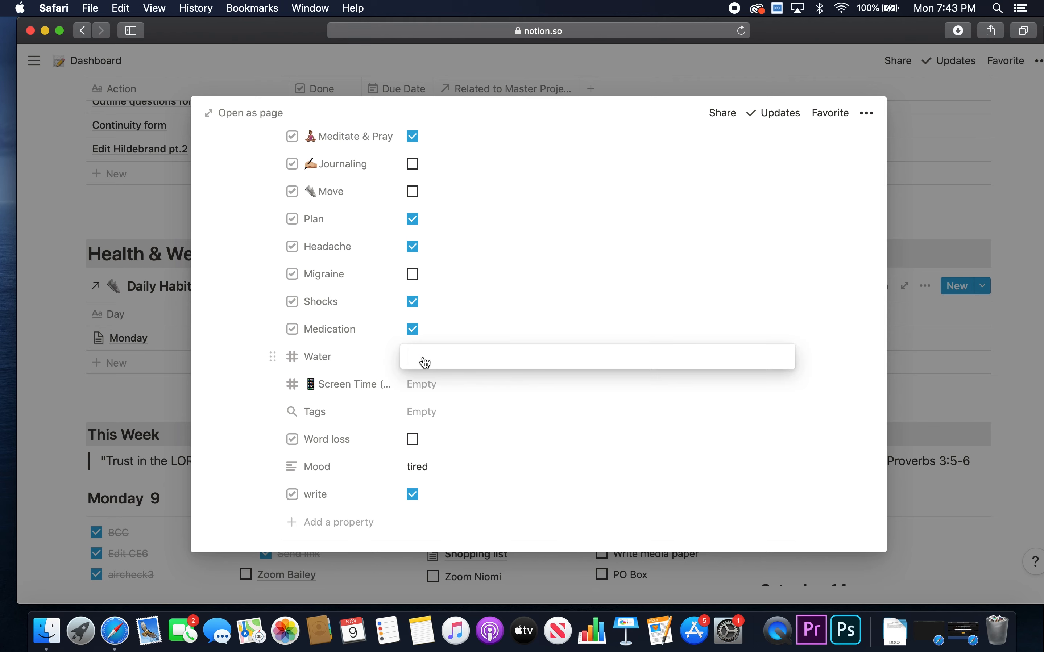
pyautogui.write('7')
pyautogui.press('Return')
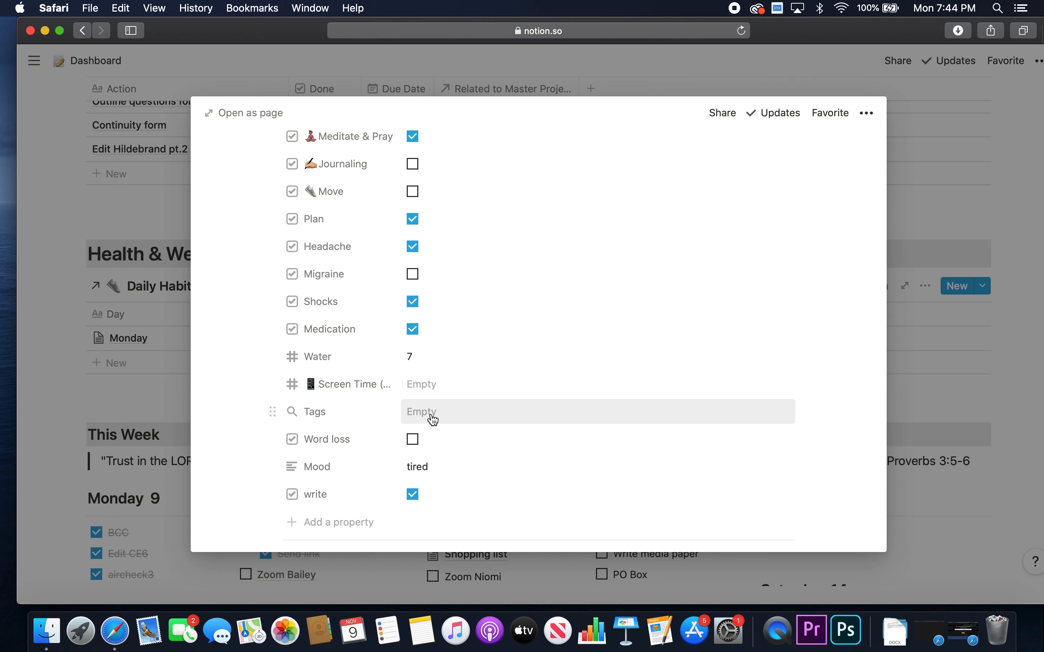
# Step: Check the remaining properties and the verse below them in the Monday habit entry
pyautogui.scroll(-5, 429, 414)
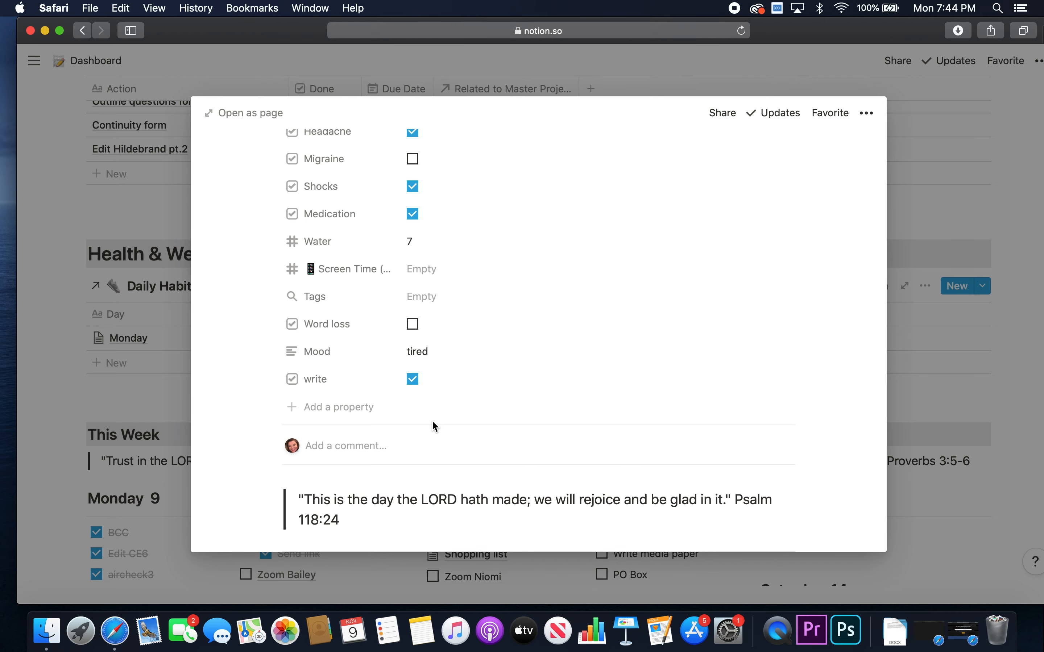
pyautogui.scroll(-8, 432, 422)
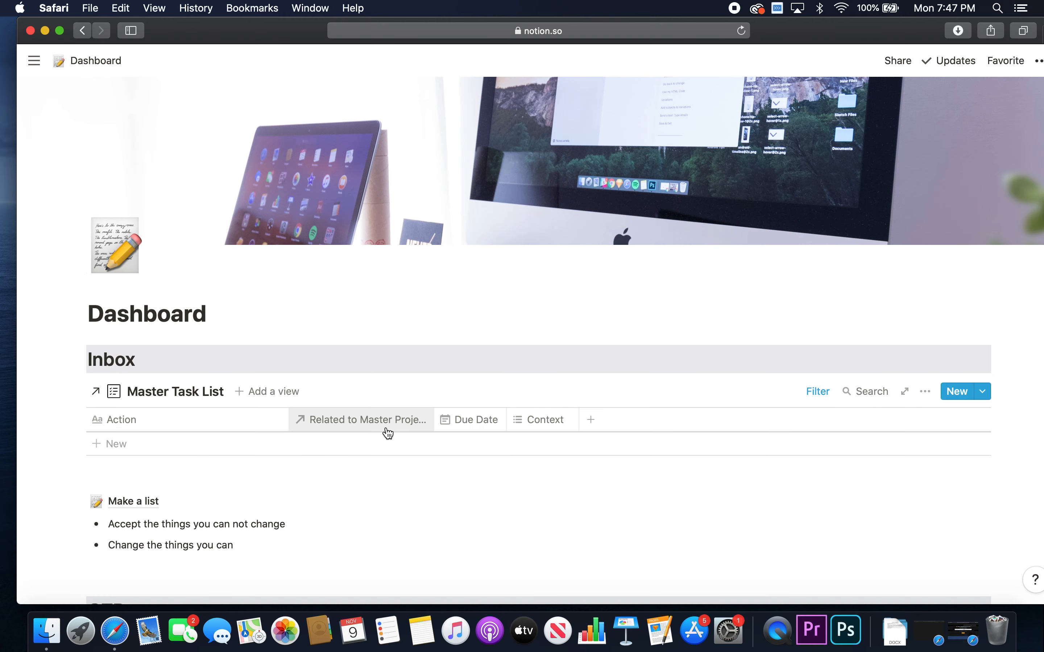
# Step: Inspect the sort and filter settings of the Daily Habits & Tracker table under Health & Wellness
pyautogui.scroll(-8, 379, 537)
pyautogui.scroll(-3, 380, 535)
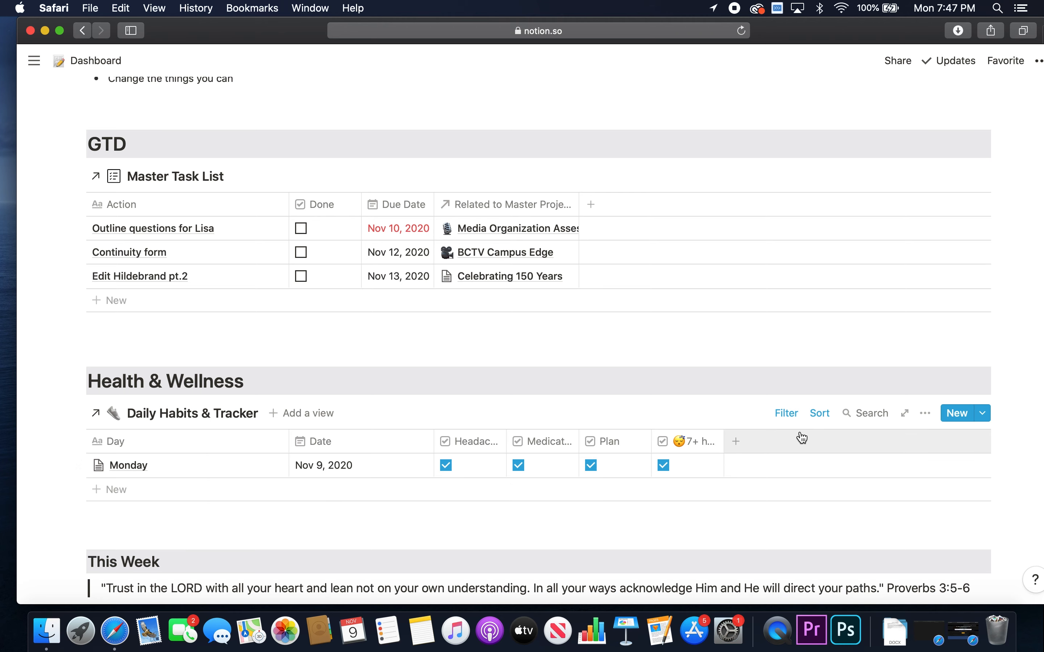
pyautogui.click(820, 413)
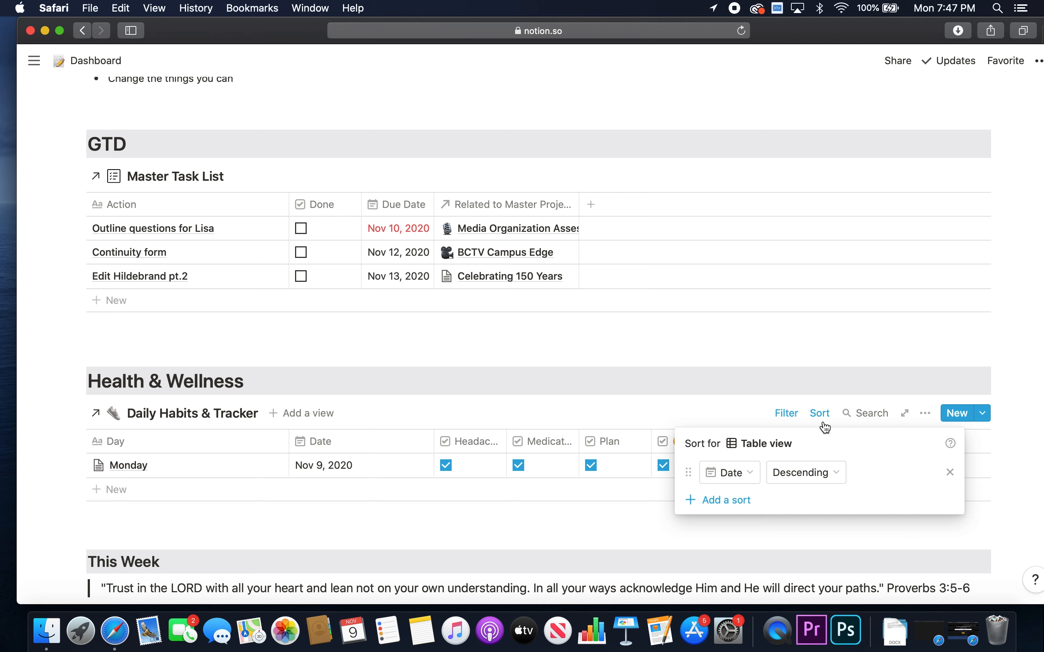
pyautogui.click(786, 416)
pyautogui.click(785, 414)
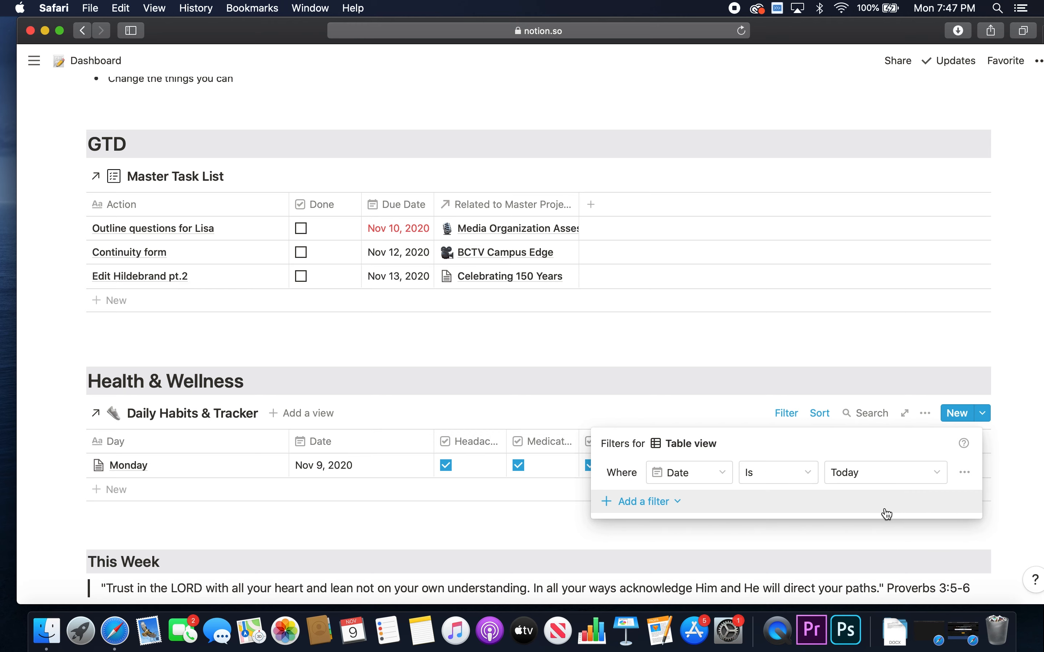
pyautogui.click(503, 529)
# Step: Move the Edit Rigamajig to-do from Tuesday 10 to Monday 9 in This Week, and return it to Tuesday 10
pyautogui.scroll(-2, 504, 529)
pyautogui.scroll(-10, 503, 529)
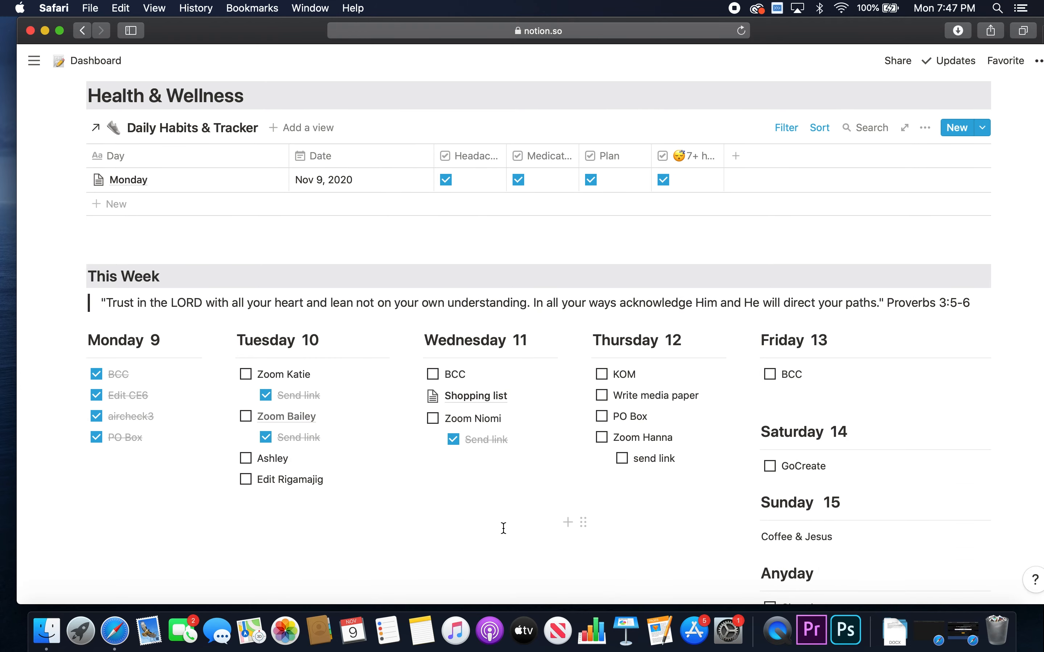
pyautogui.scroll(-3, 504, 528)
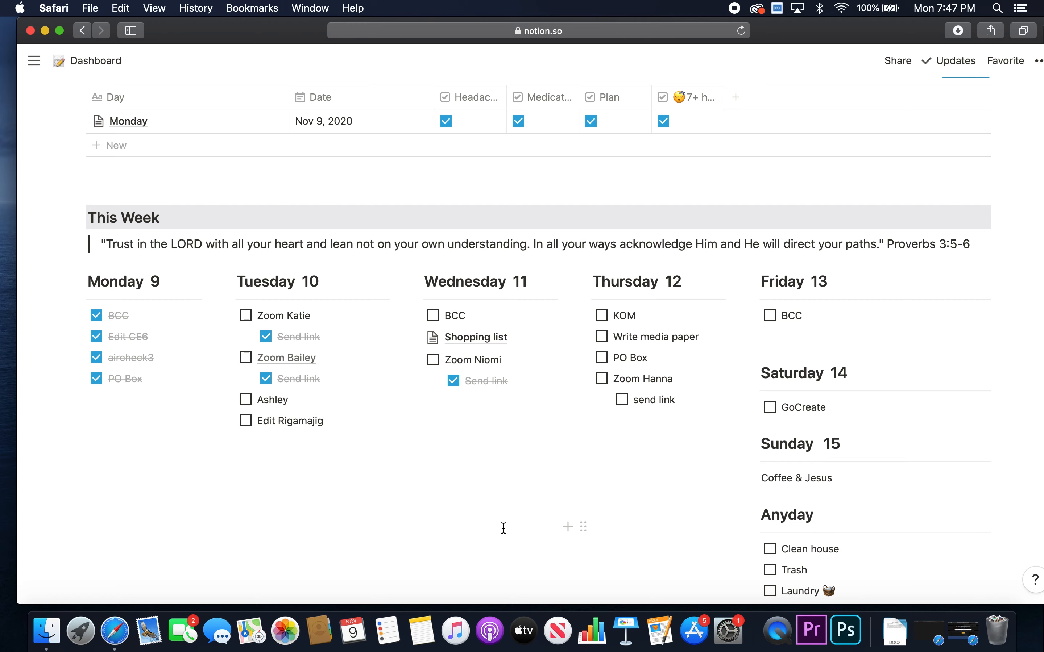
pyautogui.scroll(-2, 503, 528)
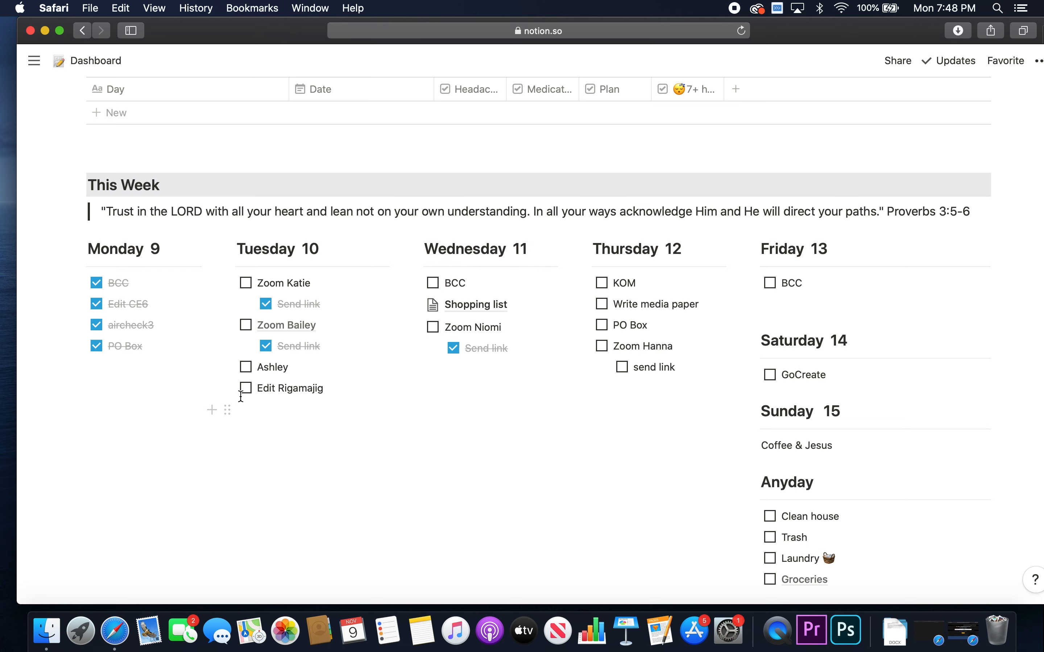
pyautogui.moveTo(229, 388); pyautogui.dragTo(78, 369)
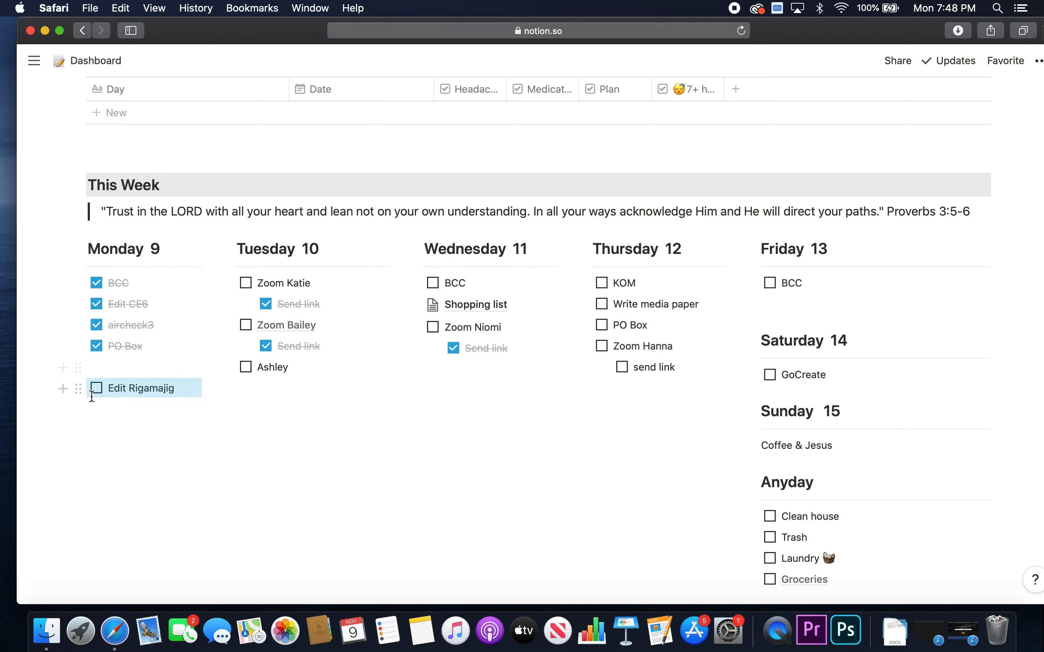
pyautogui.click(147, 426)
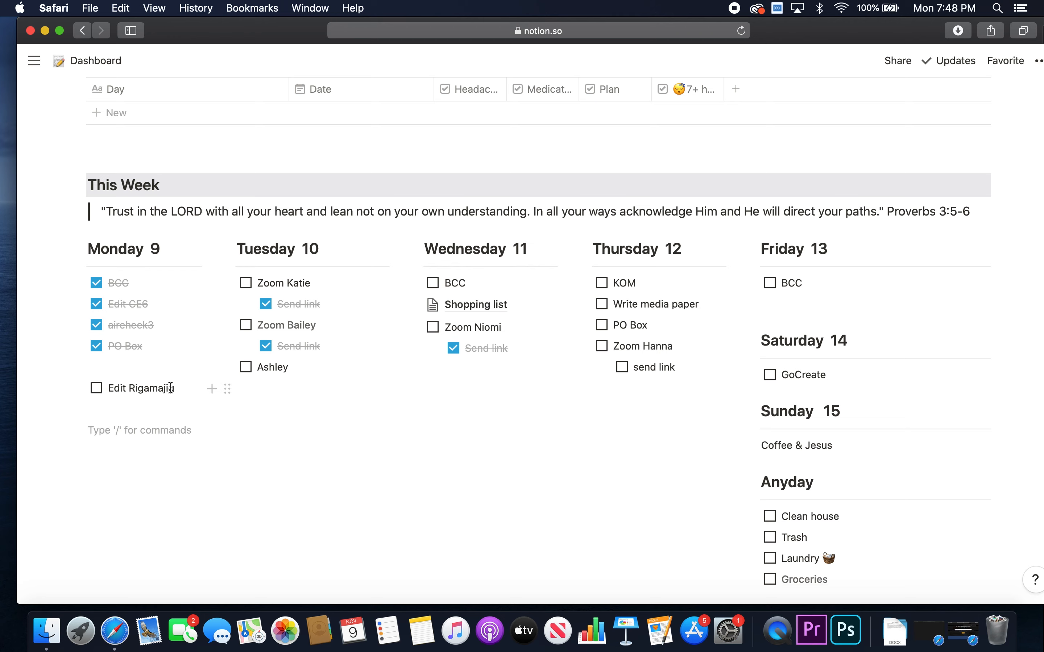
pyautogui.moveTo(79, 389); pyautogui.dragTo(229, 383)
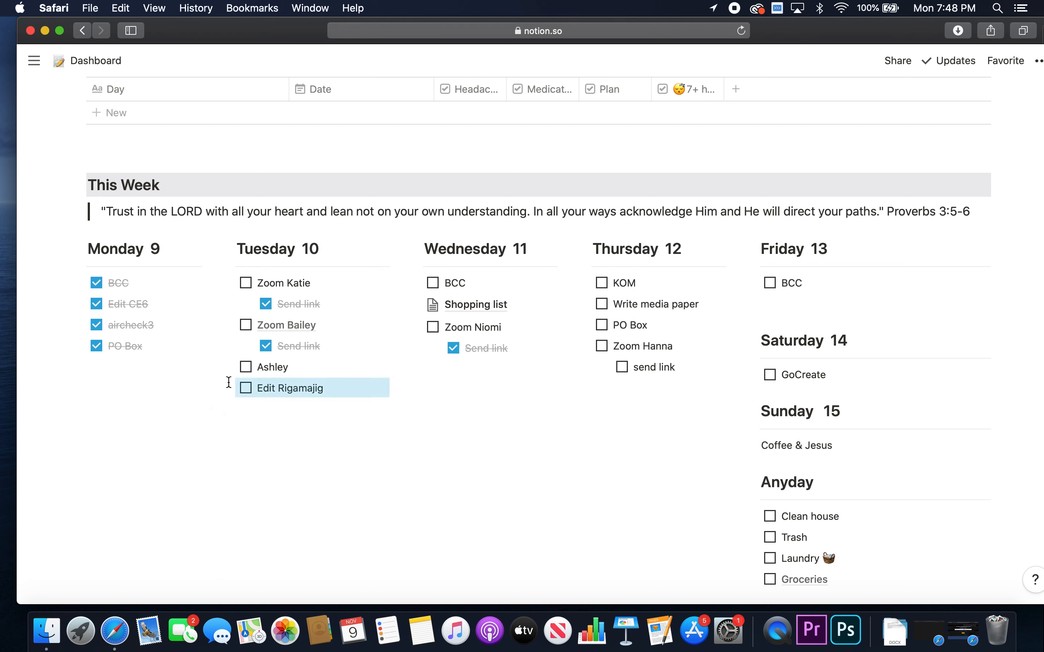
pyautogui.click(293, 470)
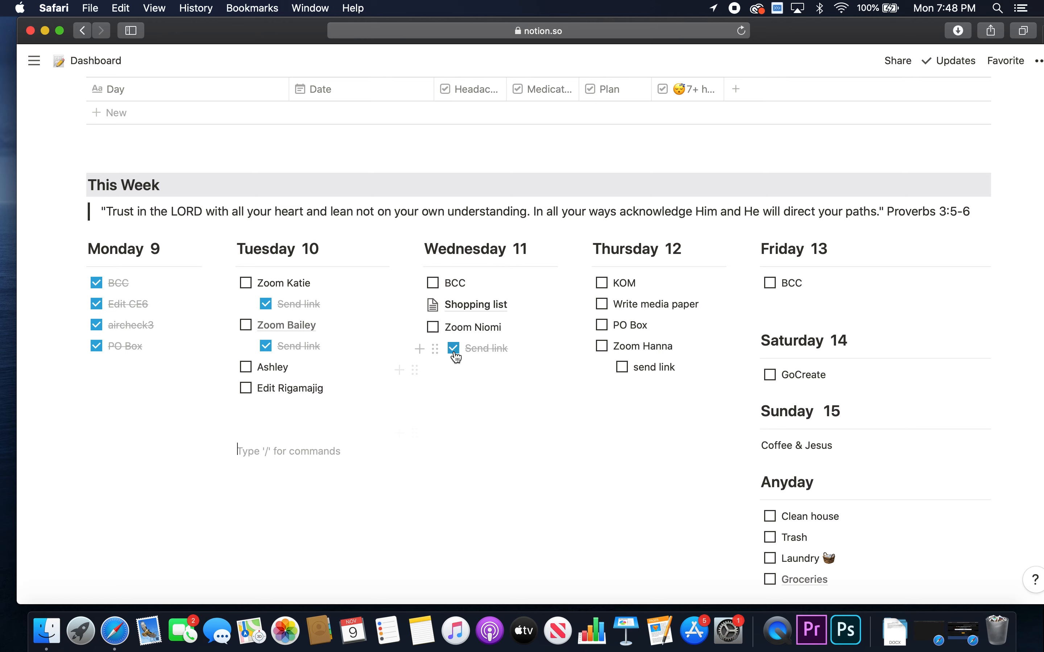
# Step: Look over the rest of the This Week board and the review dates in the Review section's Master Project List
pyautogui.scroll(-1, 495, 409)
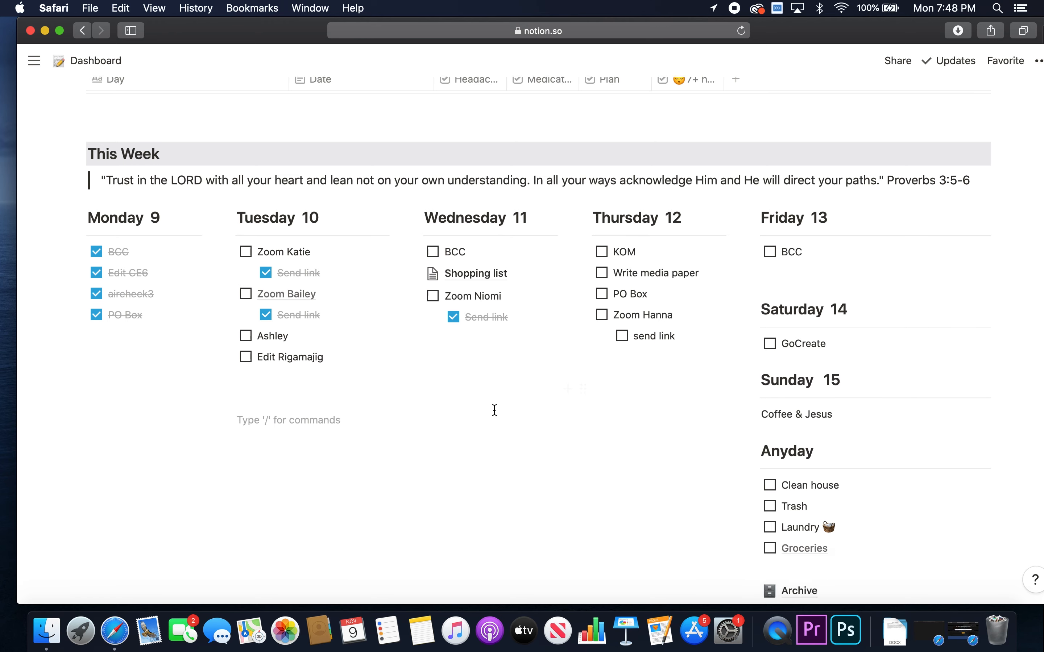
pyautogui.scroll(-3, 495, 410)
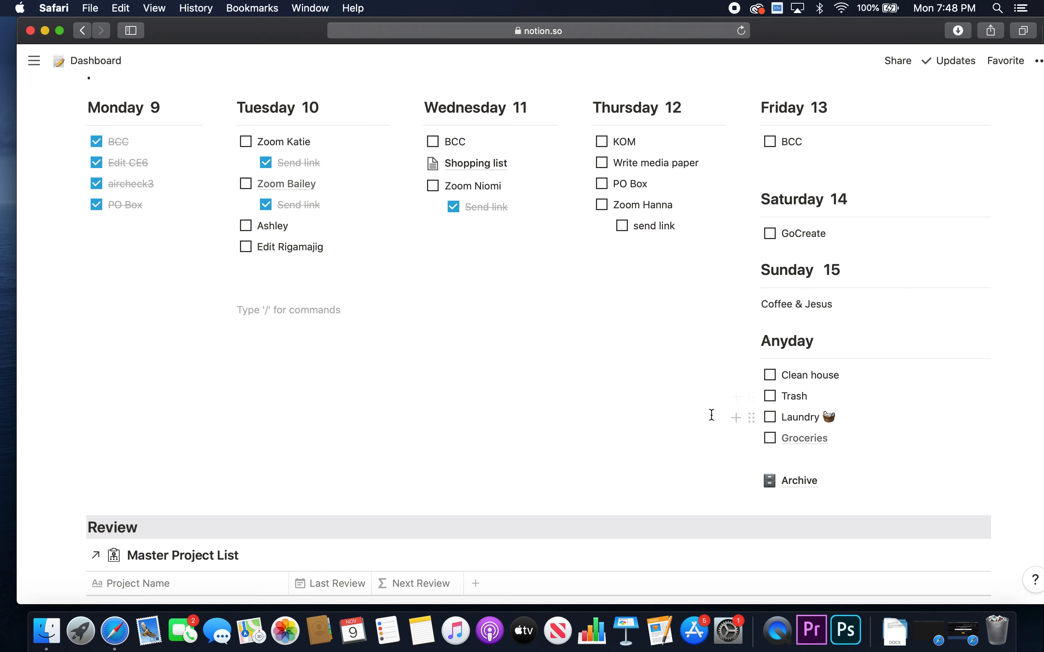
pyautogui.scroll(-8, 711, 415)
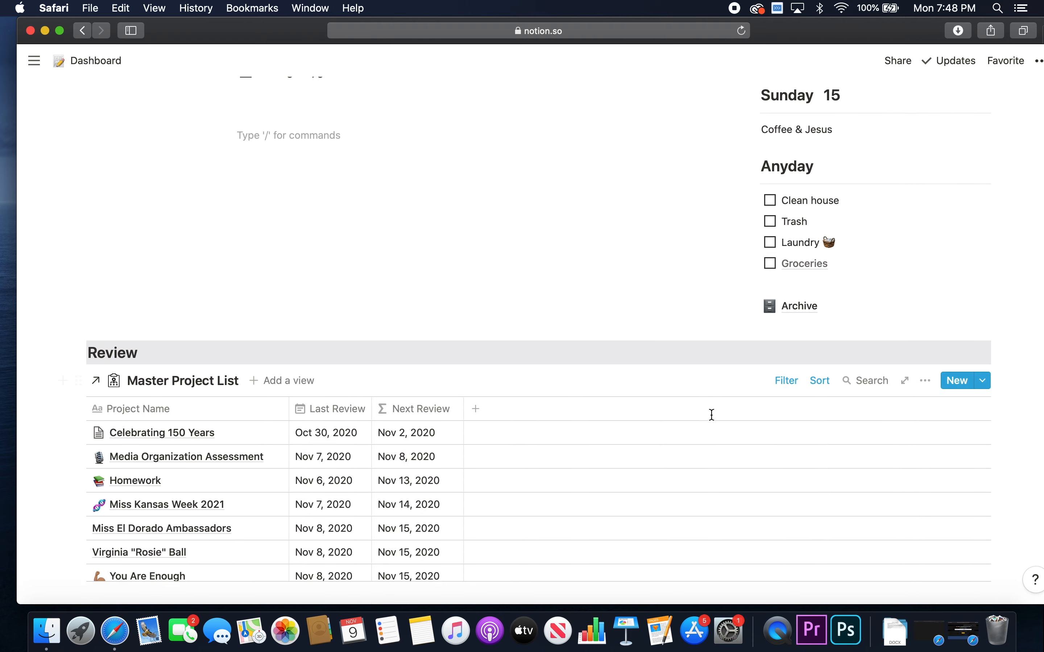
pyautogui.scroll(-2, 711, 415)
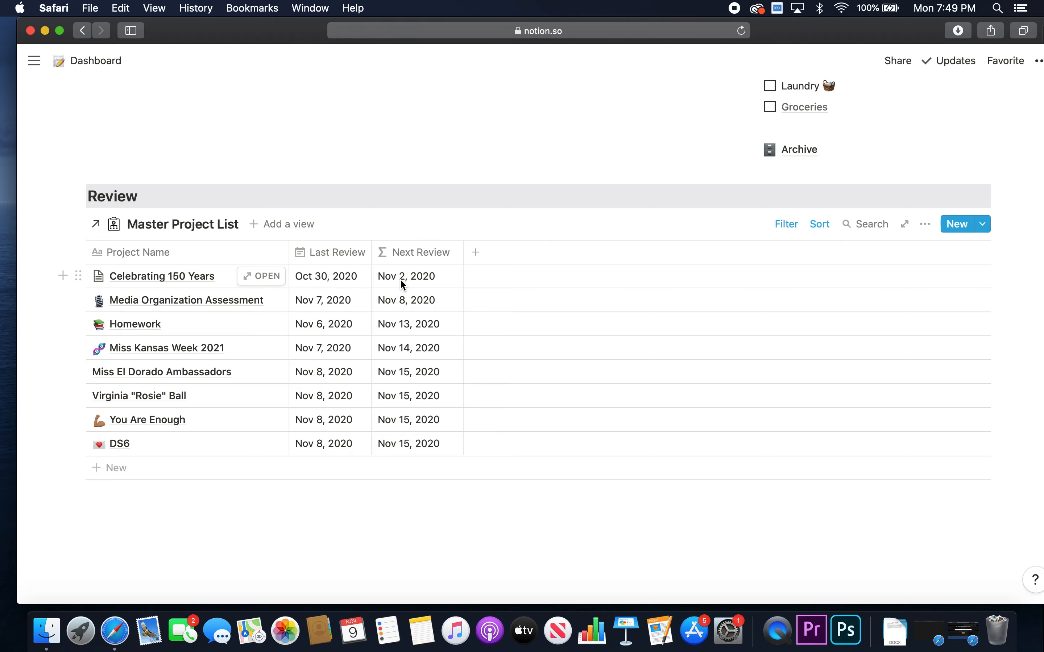
# Step: Compare the Inbox and GTD task lists with the projects listed in the Review section
pyautogui.scroll(15, 387, 210)
pyautogui.scroll(5, 382, 172)
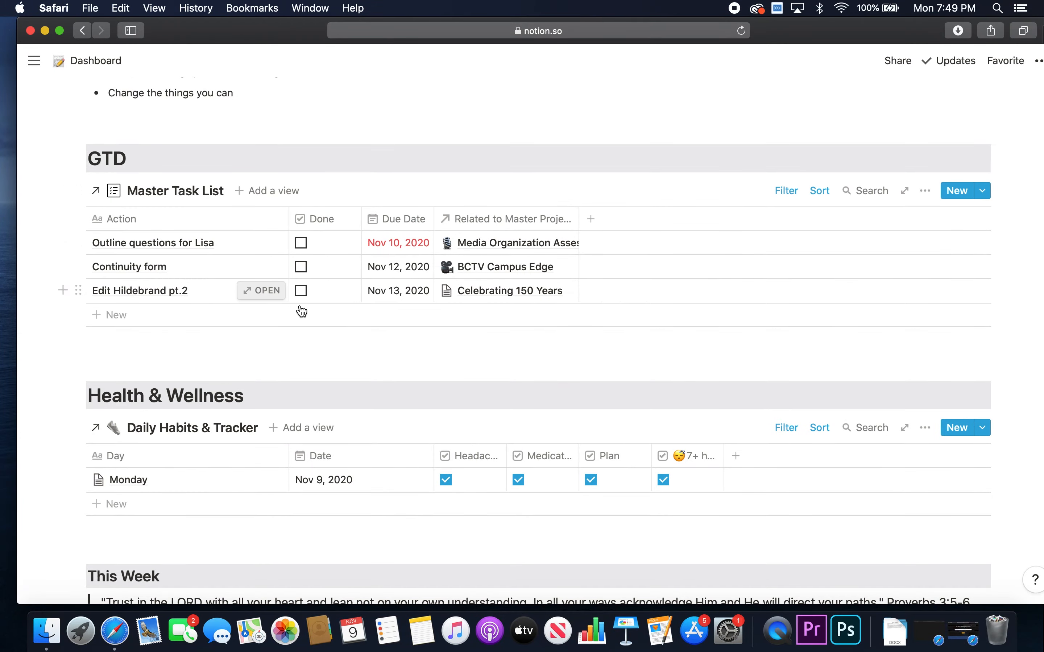
pyautogui.scroll(-15, 319, 319)
pyautogui.scroll(-5, 333, 326)
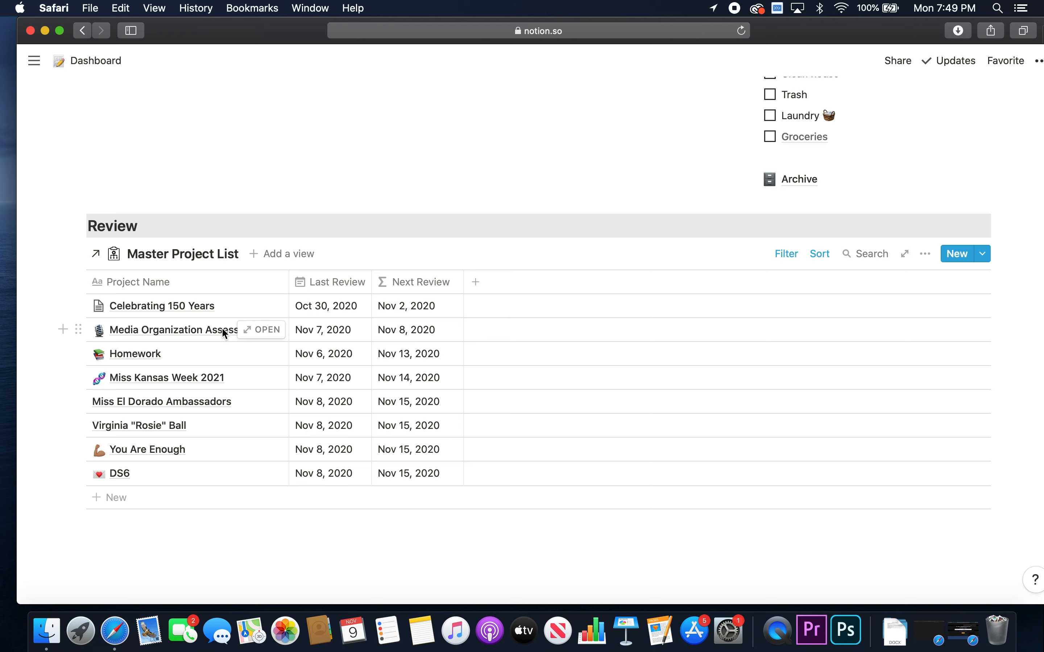
pyautogui.scroll(20, 222, 331)
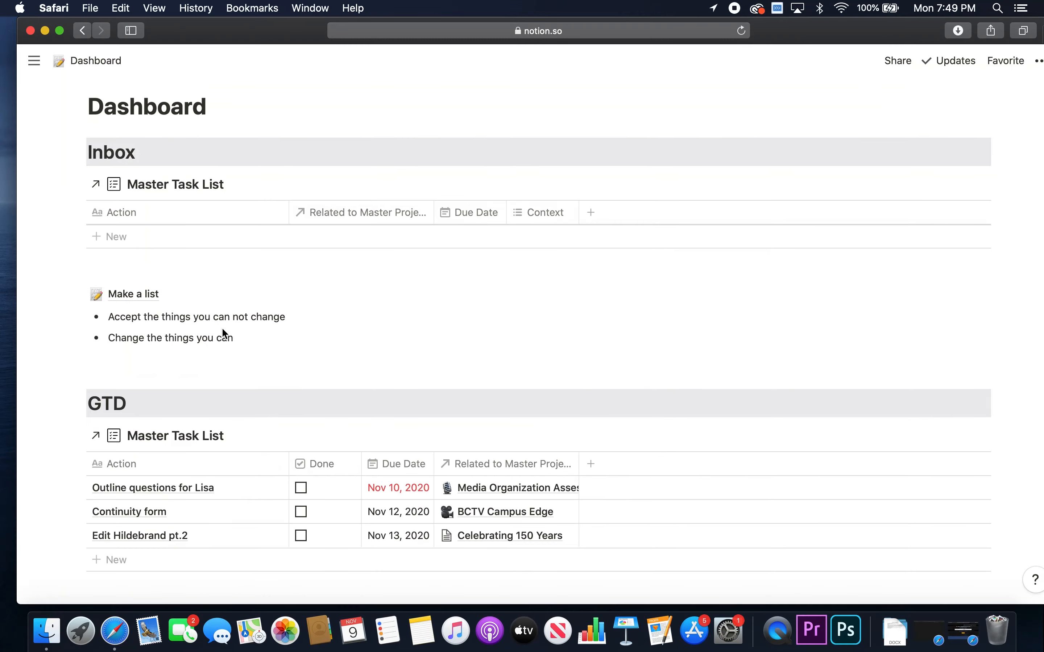
pyautogui.scroll(2, 223, 331)
pyautogui.scroll(-3, 222, 329)
pyautogui.scroll(-4, 222, 329)
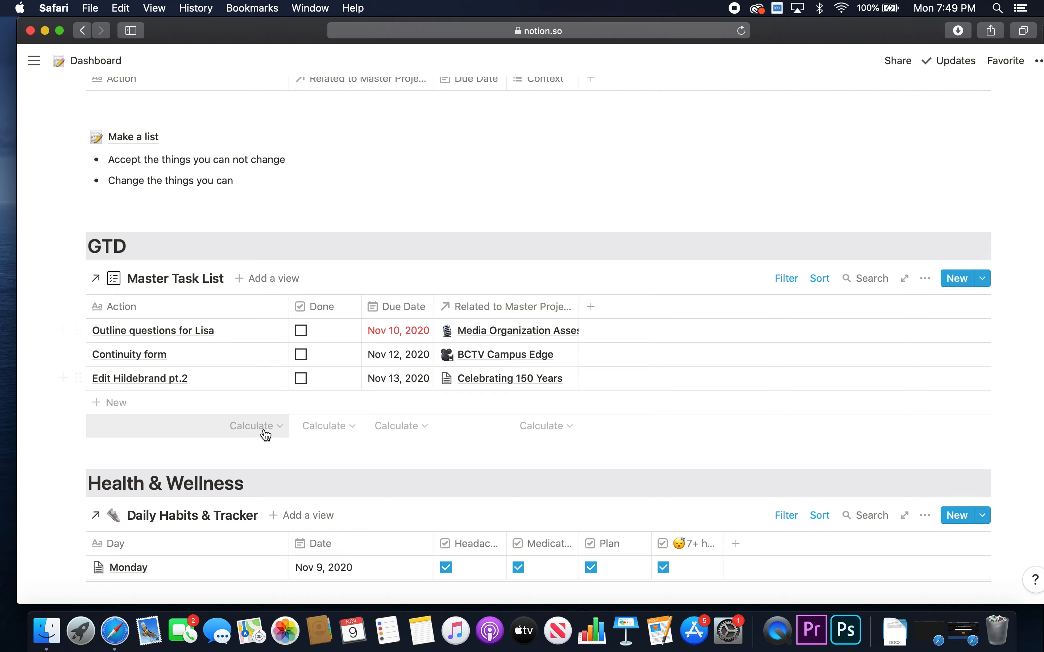
pyautogui.scroll(-12, 261, 431)
pyautogui.scroll(-8, 264, 434)
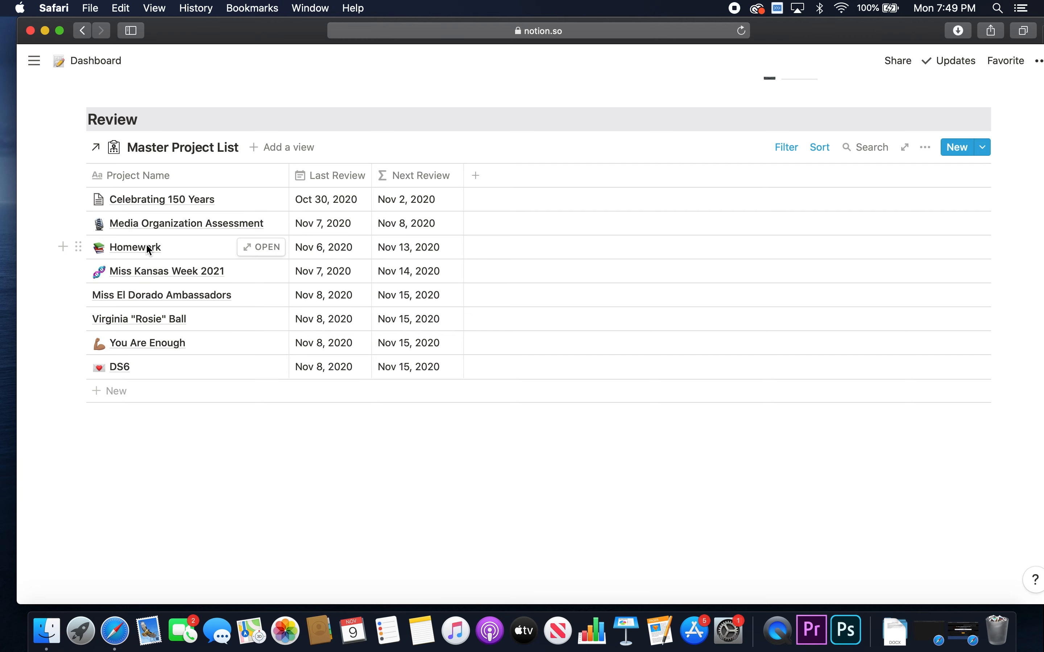
# Step: Open the Homework project from the Review list and examine its linked task, review dates and Class Notes table before closing it
pyautogui.click(270, 249)
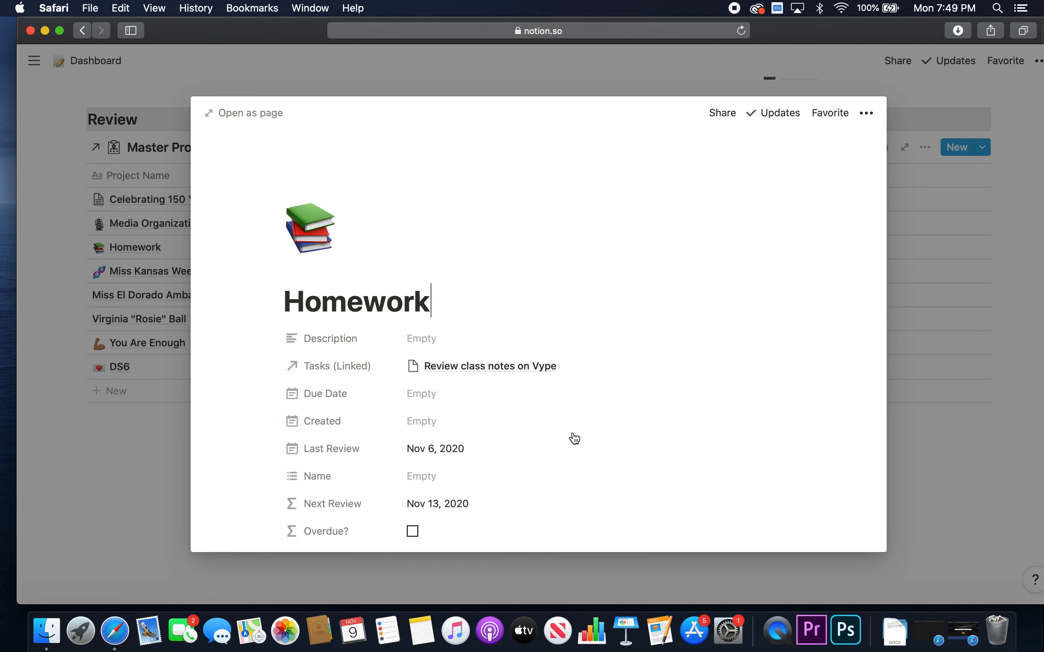
pyautogui.scroll(-1, 570, 428)
pyautogui.scroll(-5, 567, 417)
pyautogui.scroll(3, 567, 417)
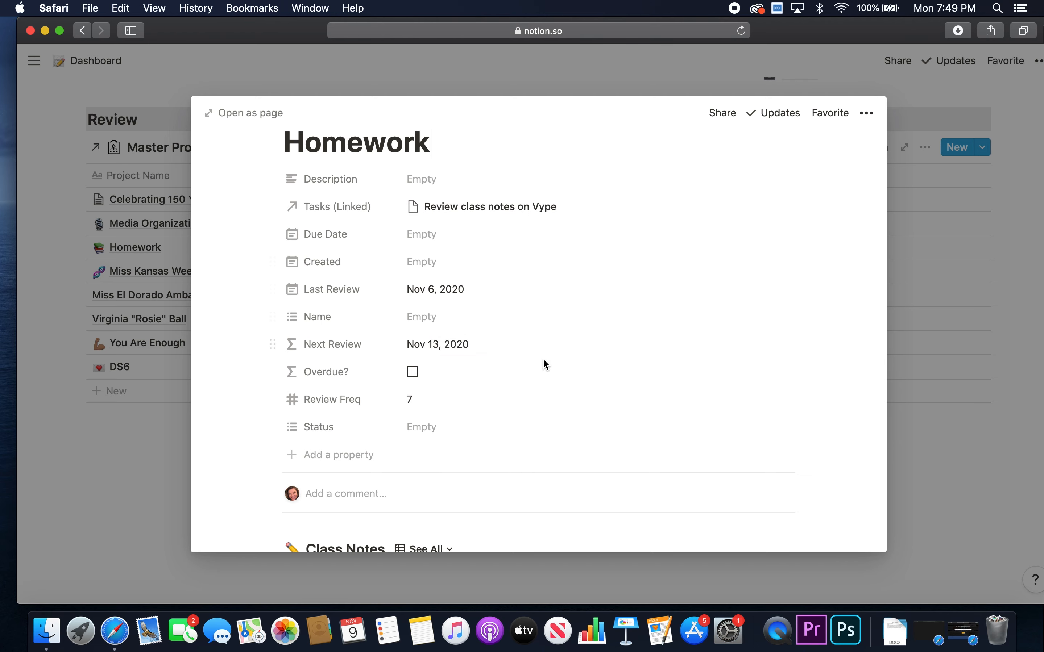
pyautogui.scroll(-5, 545, 363)
pyautogui.scroll(-1, 547, 362)
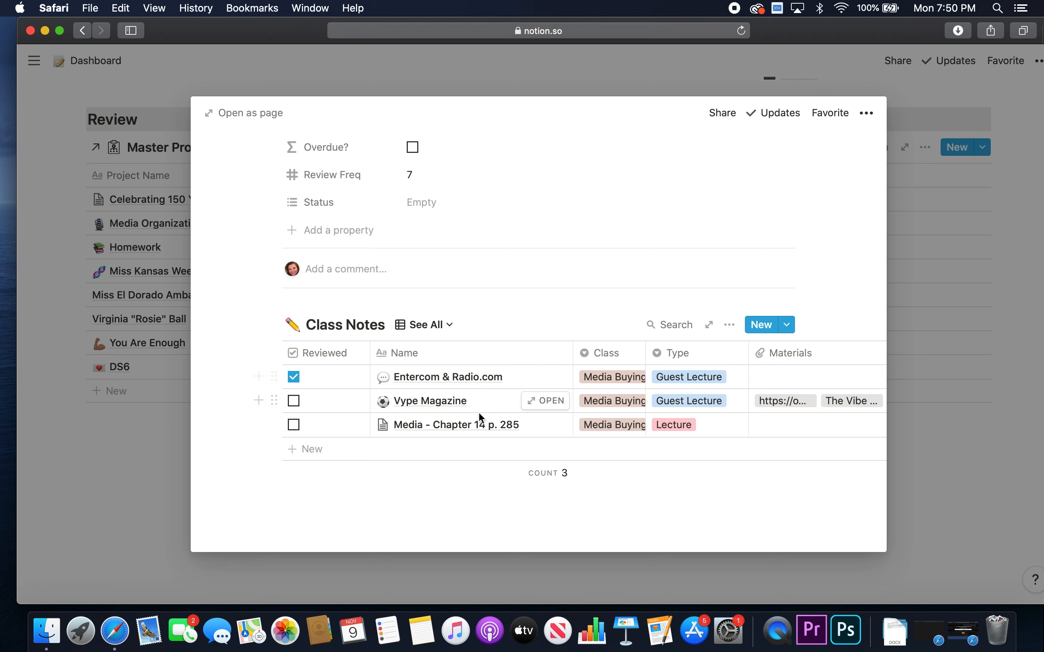
pyautogui.scroll(8, 496, 260)
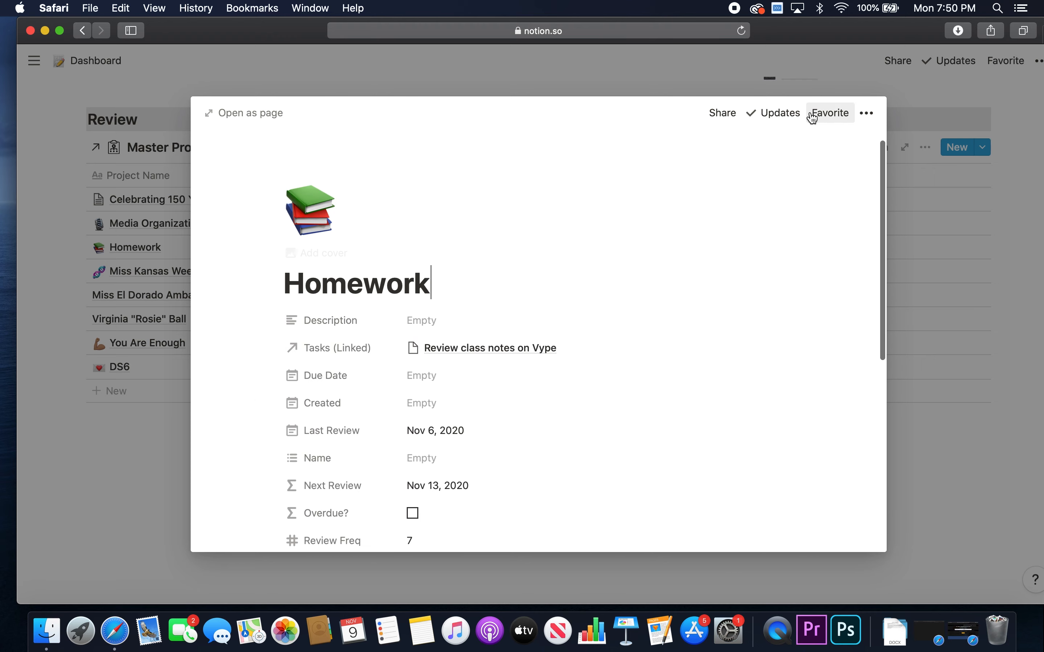
pyautogui.click(948, 469)
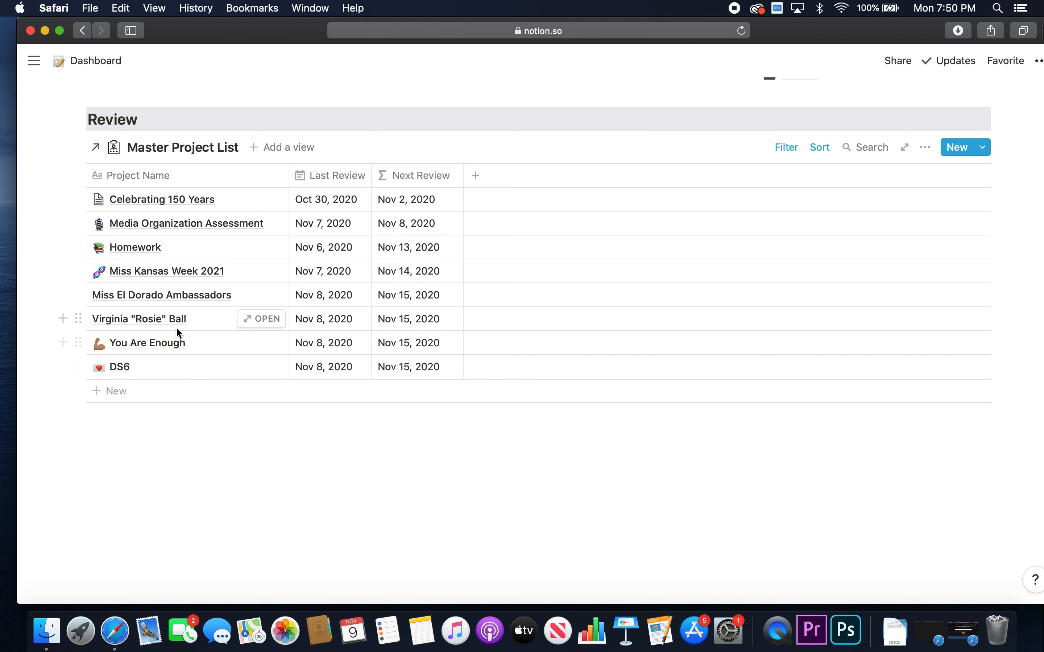
# Step: Look over the dashboard's This Week, Inbox, Make a list and GTD sections once more
pyautogui.scroll(20, 558, 469)
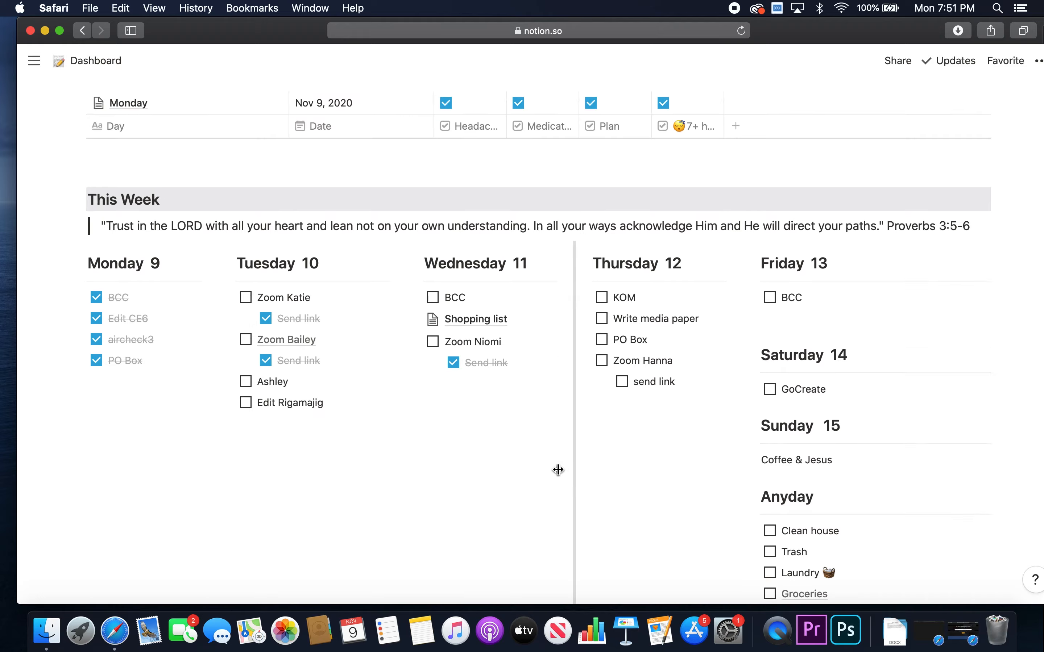
pyautogui.scroll(5, 558, 469)
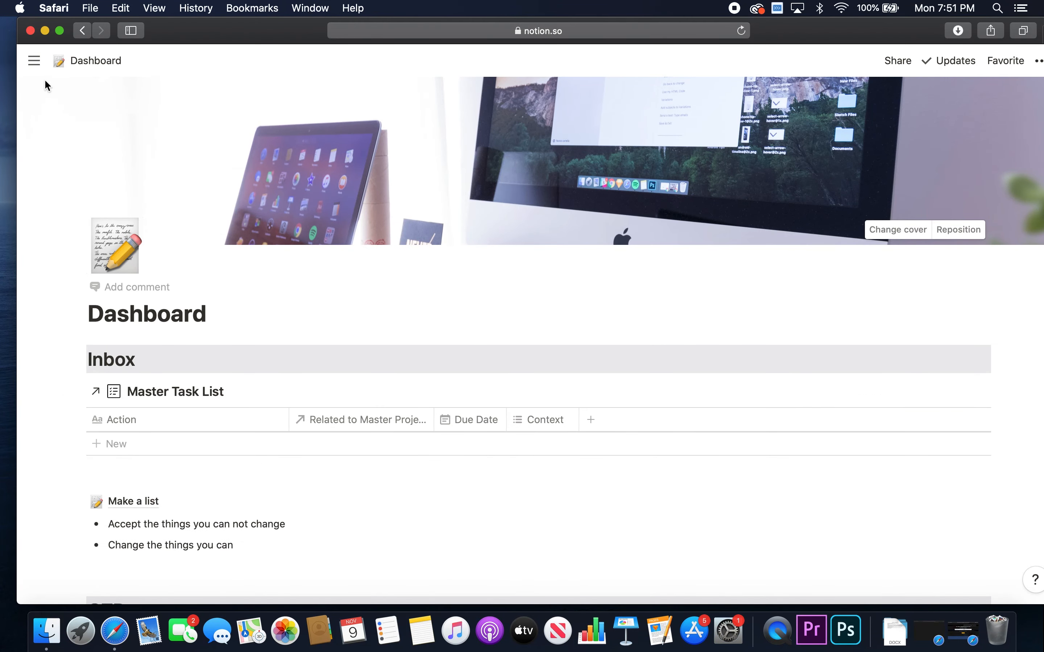
pyautogui.moveTo(34, 64)
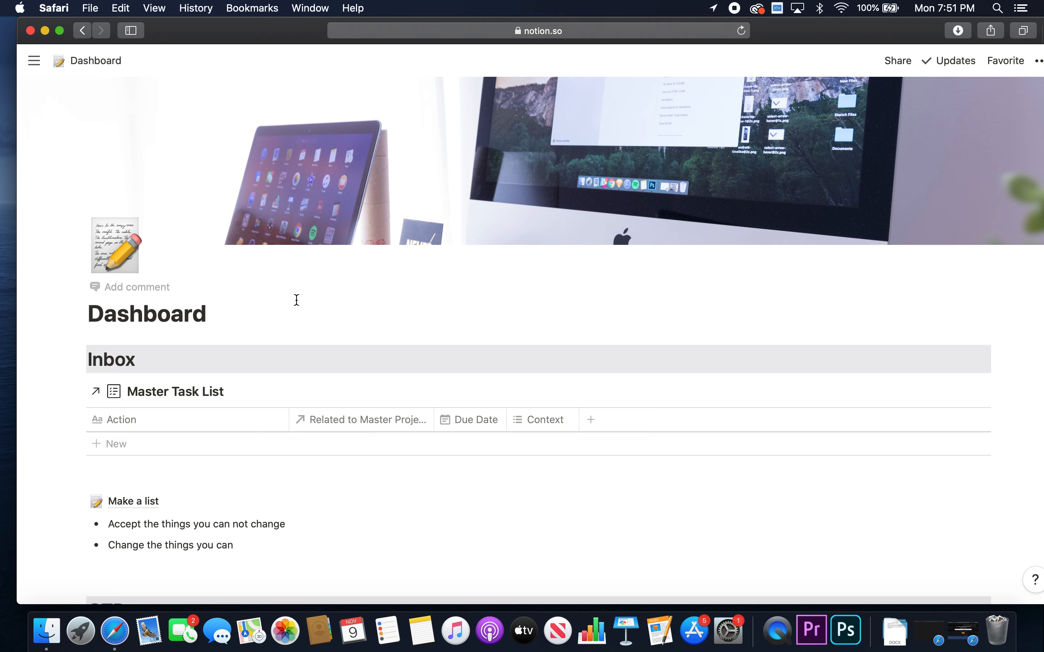
pyautogui.scroll(-3, 297, 300)
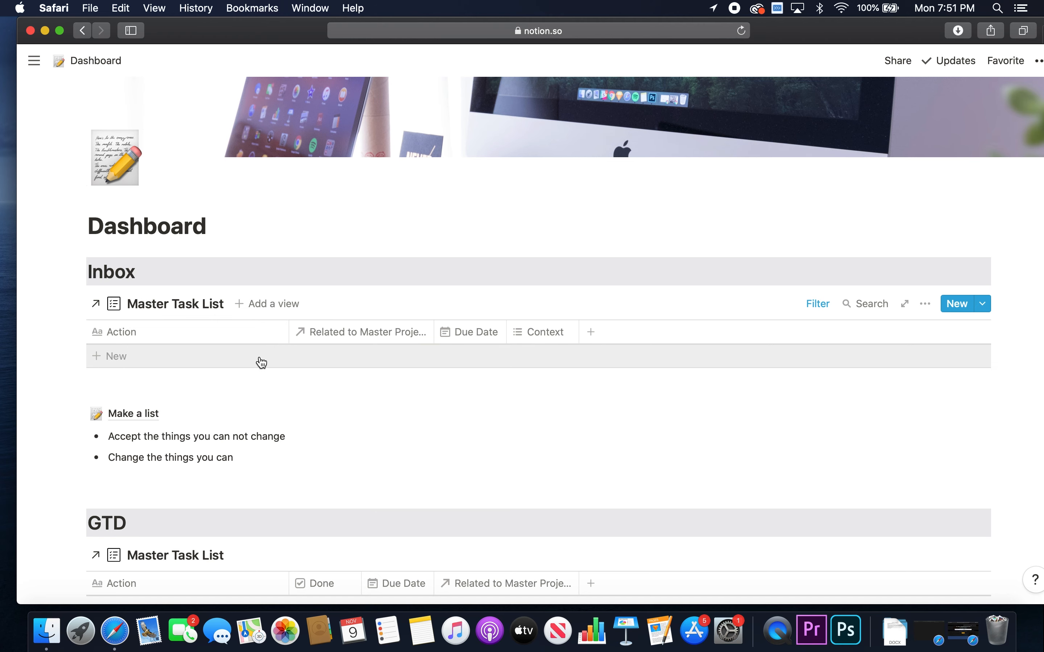
pyautogui.scroll(-3, 275, 389)
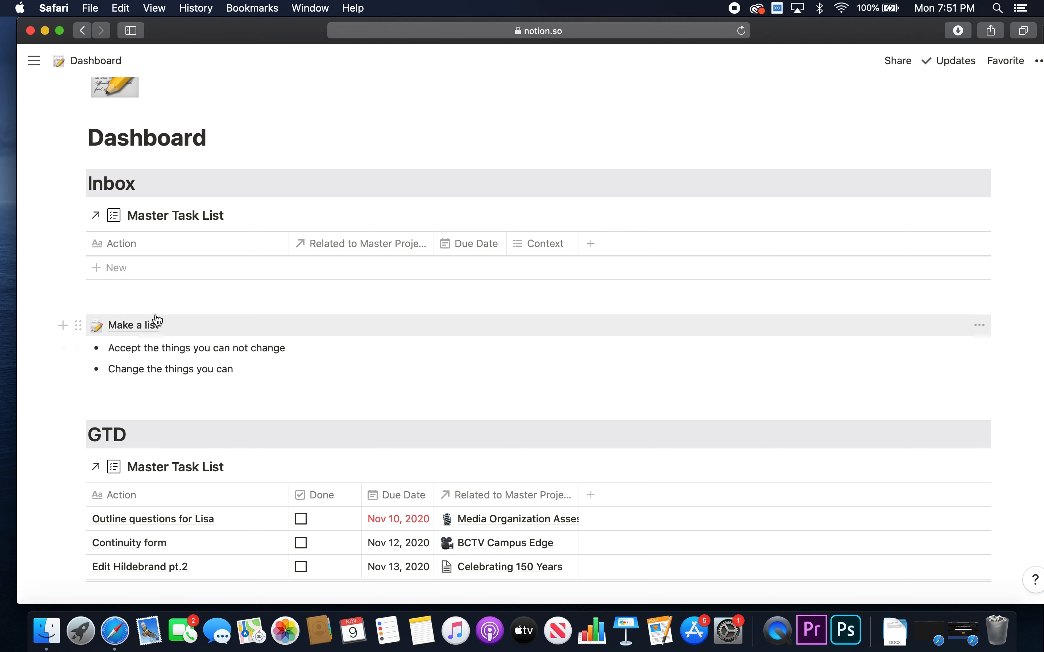